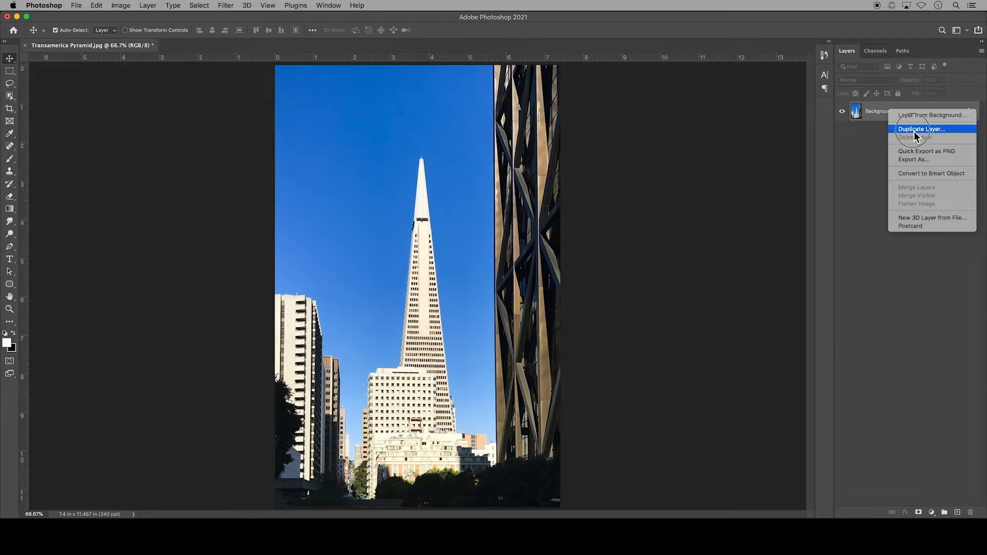
# Step: Duplicate the Background layer as Background copy and hide the original Background layer
pyautogui.click(914, 134)
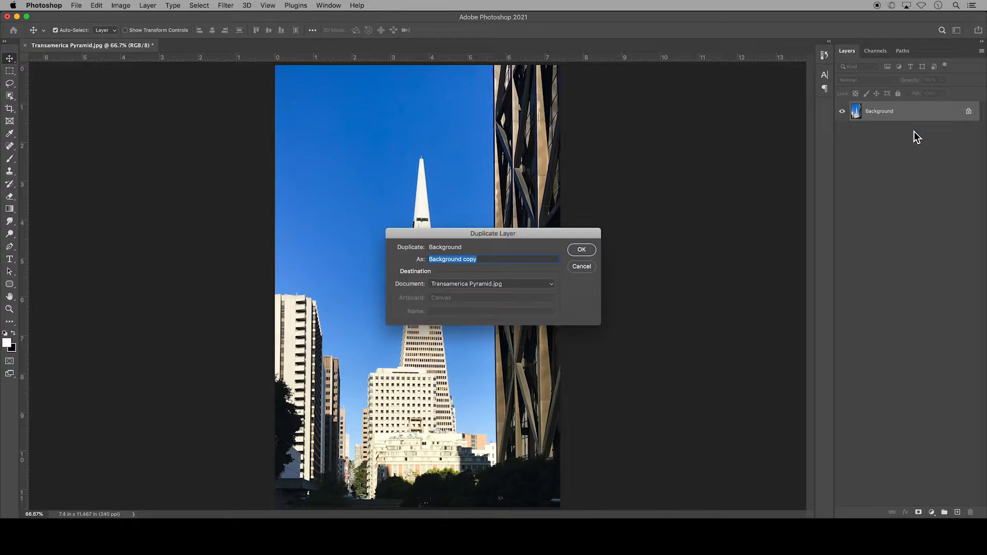
pyautogui.click(593, 250)
pyautogui.click(843, 131)
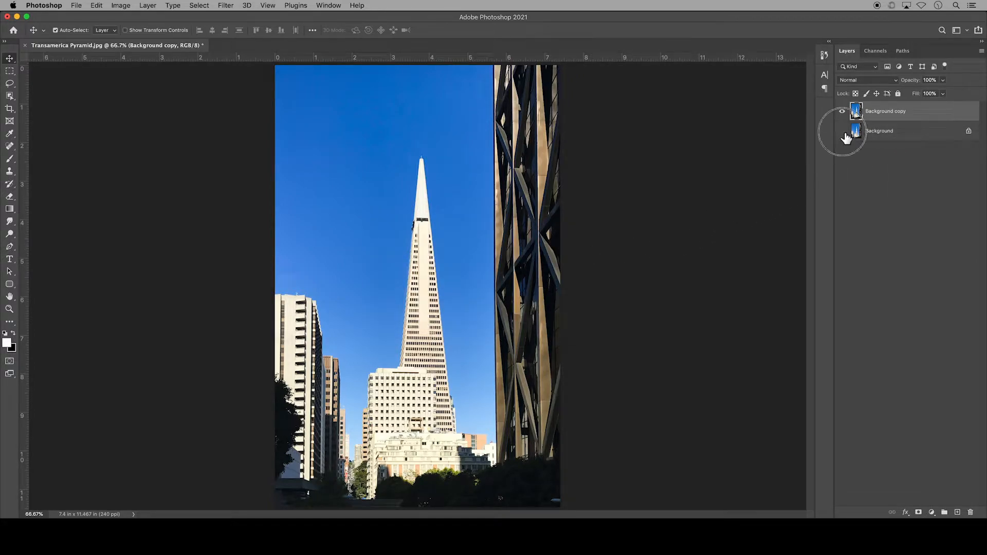
# Step: Add vertical type-mask text reading "San Francisc" in the sky near the upper left of the photo
pyautogui.click(9, 260)
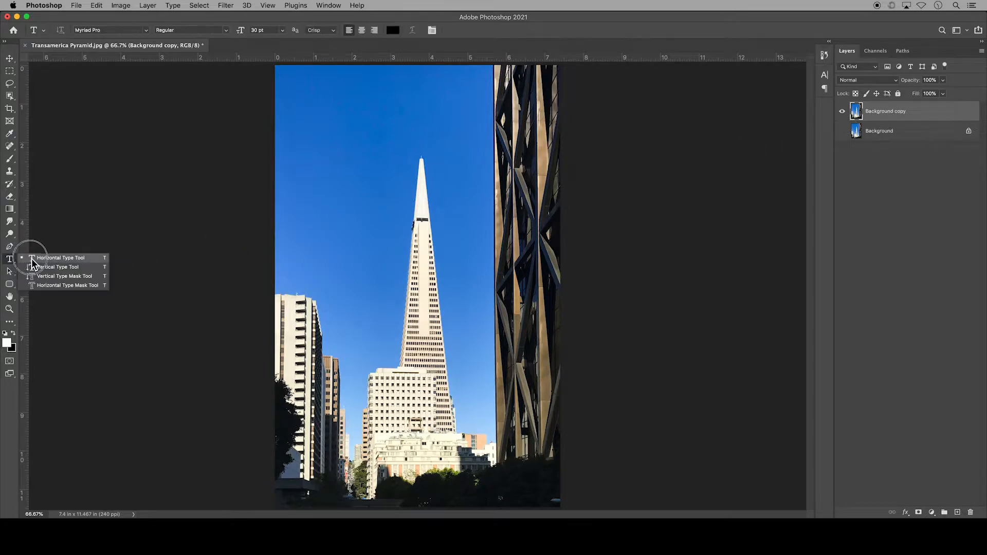
pyautogui.click(97, 277)
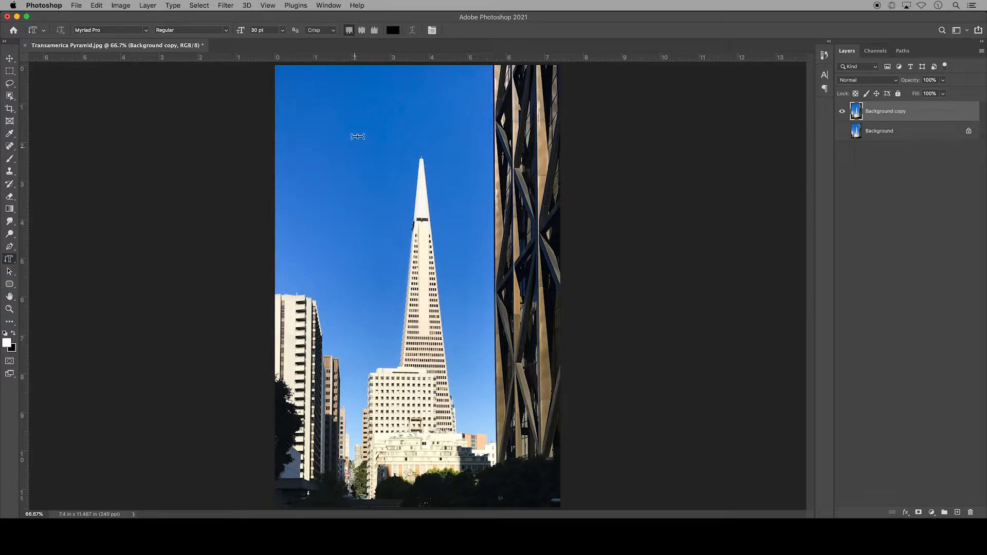
pyautogui.click(345, 87)
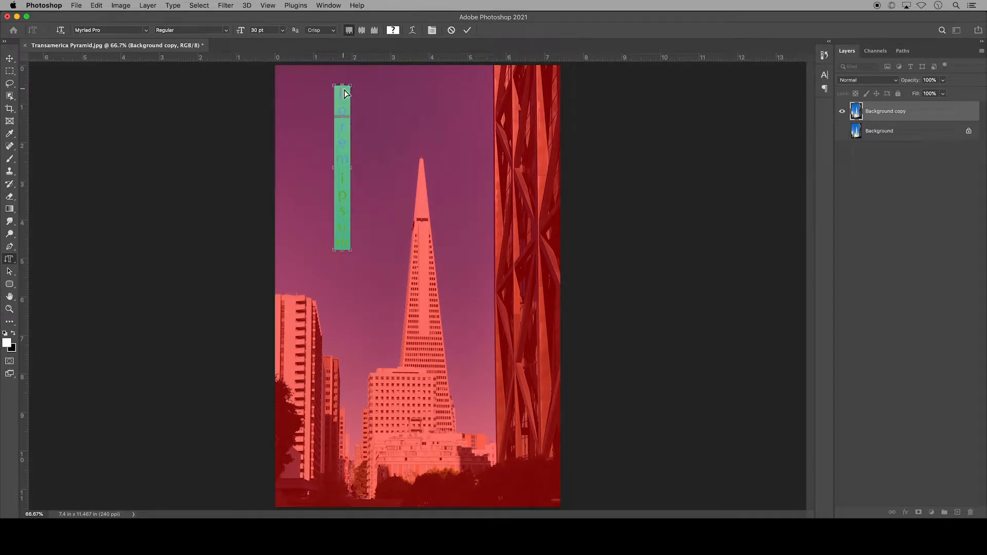
pyautogui.write('San Francisco')
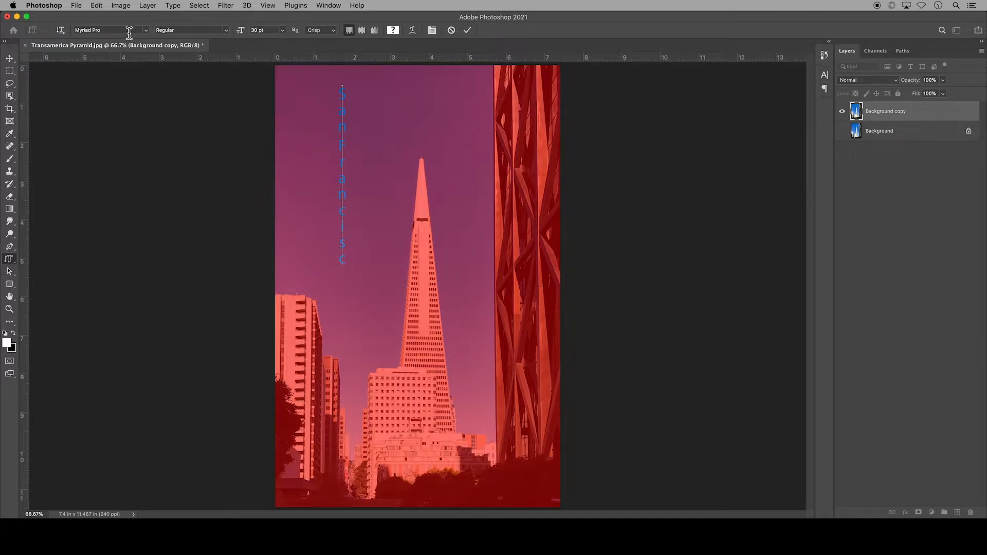
# Step: Run a spelling check on the mask text and change the misspelled word to "Fransisco"
pyautogui.click(102, 6)
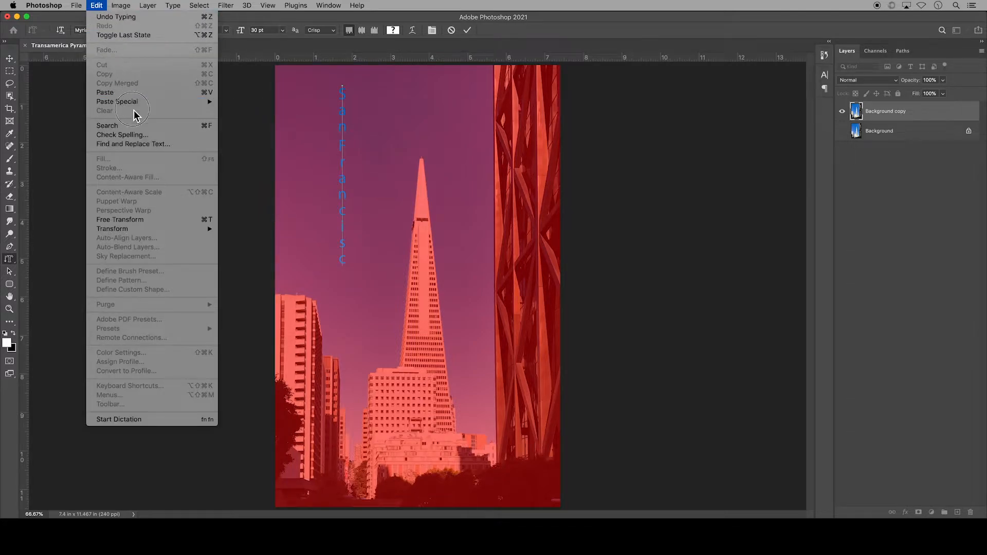
pyautogui.click(155, 135)
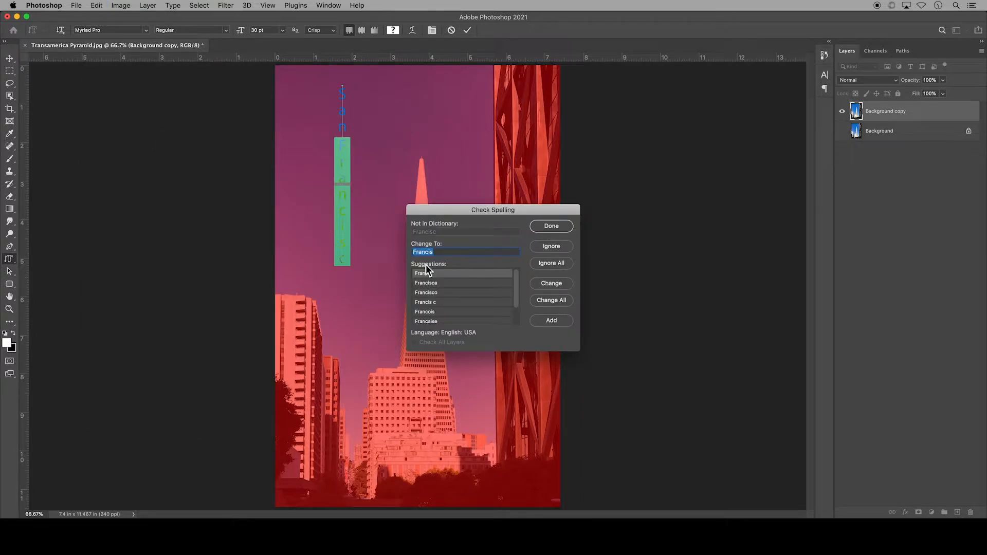
pyautogui.scroll(-2, 484, 308)
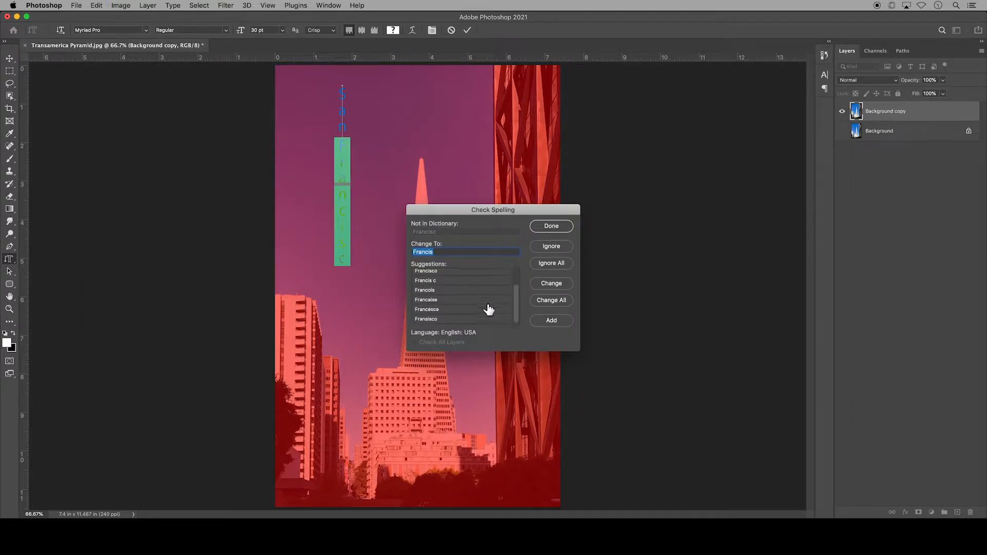
pyautogui.click(463, 319)
pyautogui.click(554, 283)
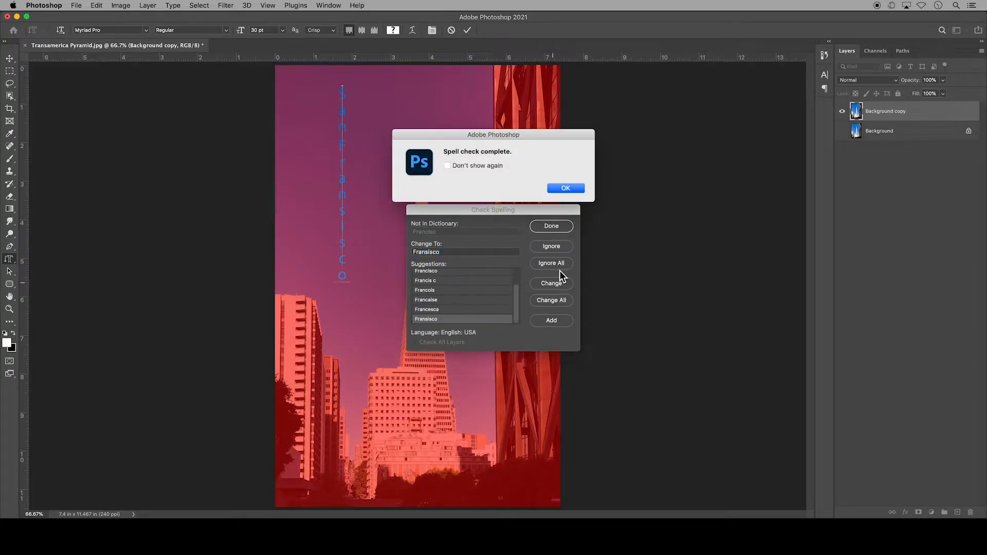
pyautogui.click(565, 188)
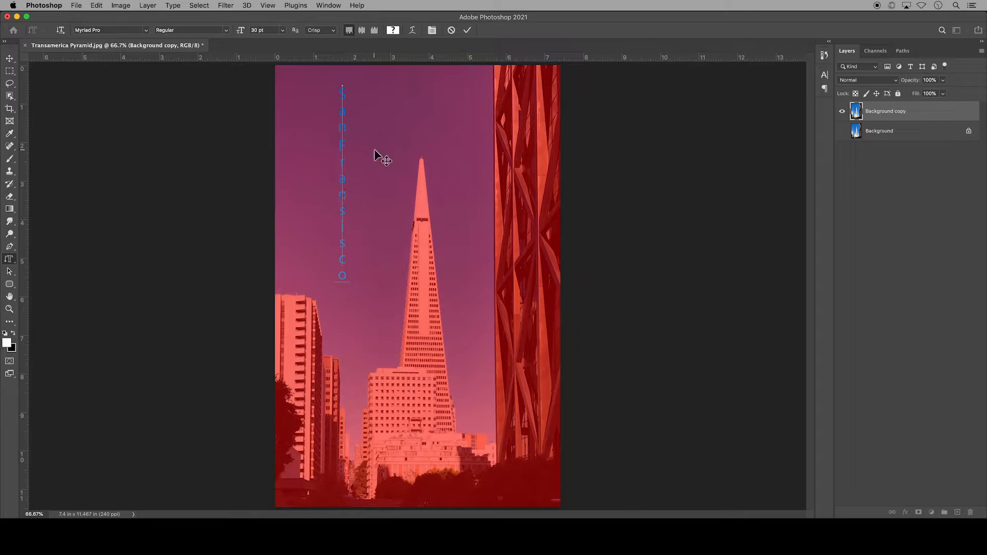
# Step: Set all of the mask text to Blackoak Std at 48 pt with Crisp anti-aliasing, and commit it as a selection
pyautogui.press('super+a')
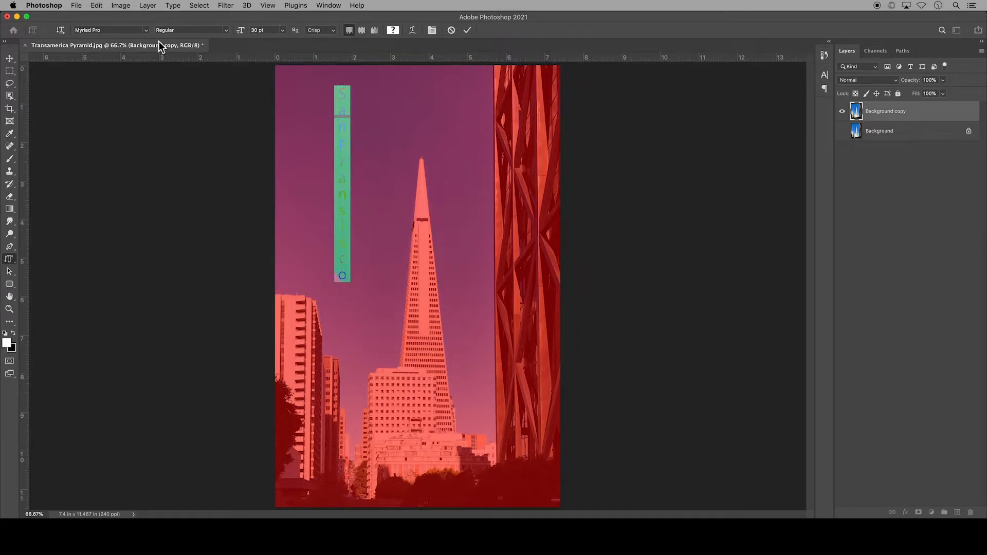
pyautogui.click(145, 30)
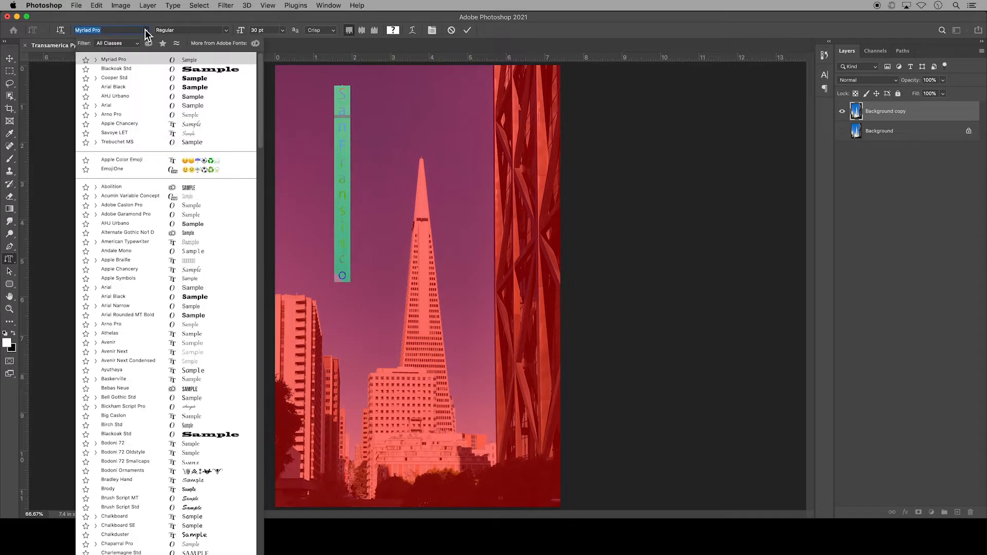
pyautogui.click(219, 71)
pyautogui.click(282, 31)
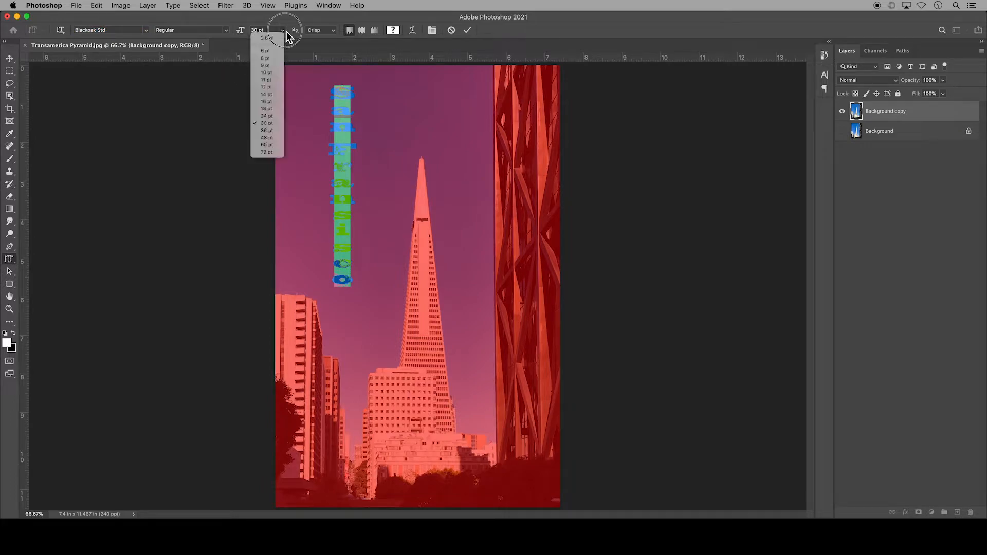
pyautogui.click(267, 137)
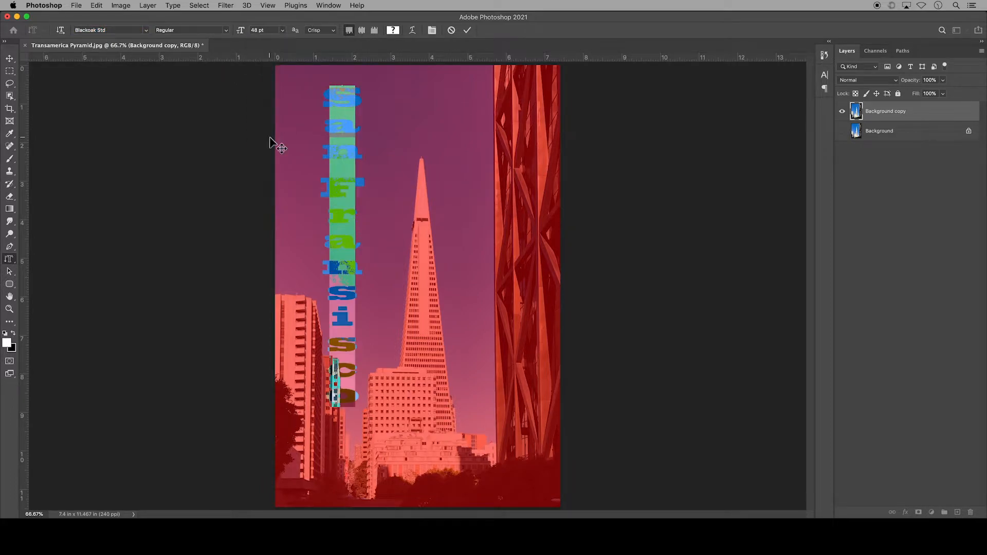
pyautogui.click(334, 31)
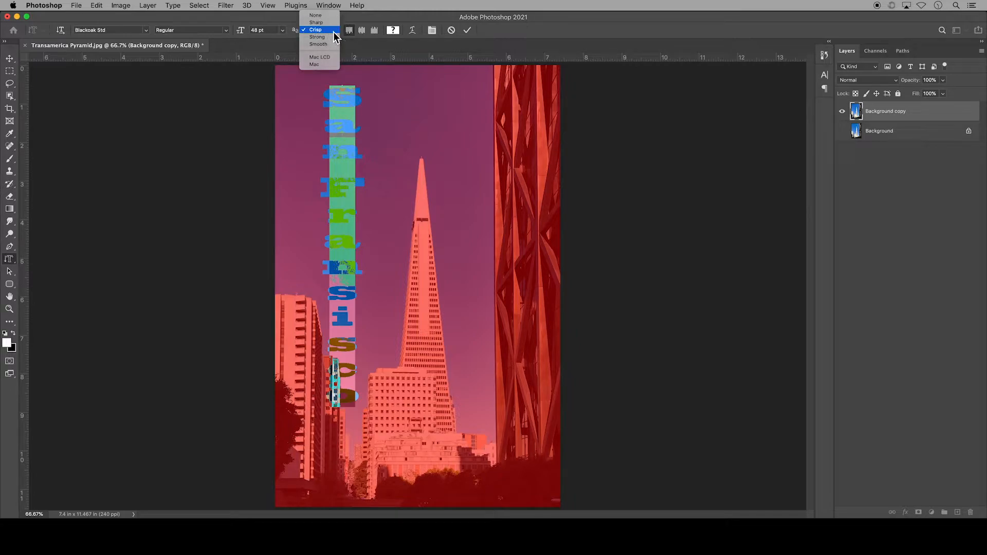
pyautogui.click(333, 32)
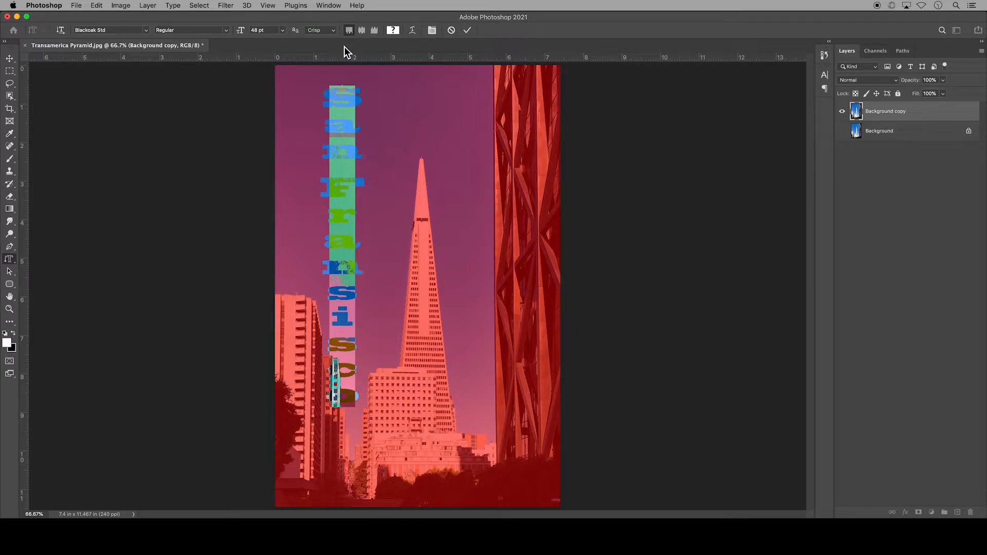
pyautogui.moveTo(338, 132)
# Step: With the Lasso Tool, reposition the text-shaped selection over the pyramid tower and nudge it left until it is centred on the spire
pyautogui.click(16, 86)
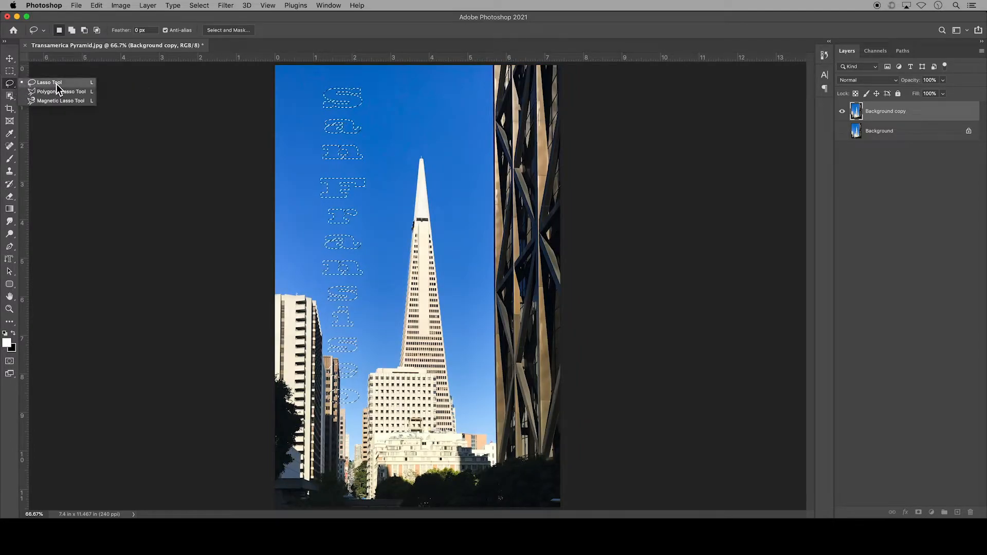
pyautogui.click(333, 153)
pyautogui.moveTo(333, 153)
pyautogui.mouseDown()
pyautogui.moveTo(390, 221)
pyautogui.moveTo(405, 231)
pyautogui.moveTo(416, 222)
pyautogui.mouseUp()
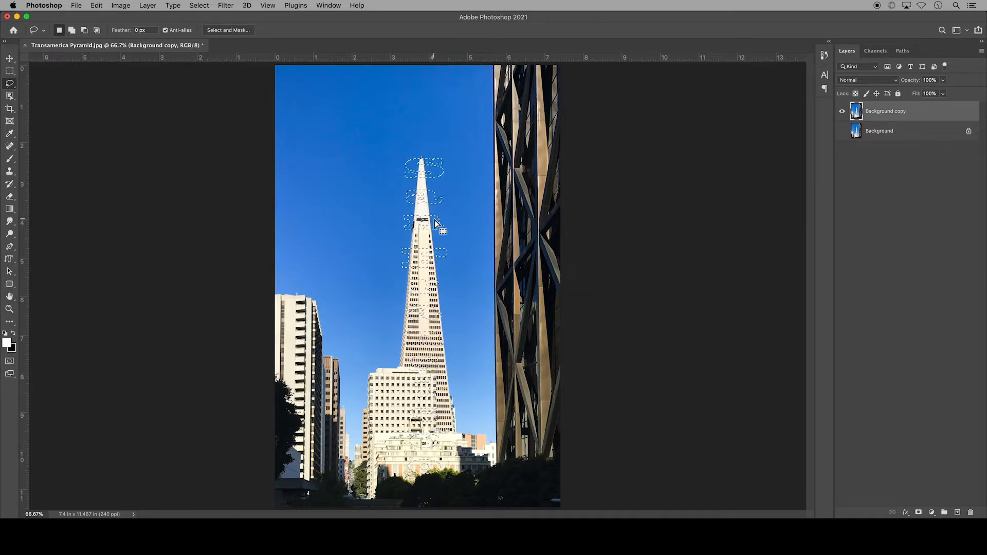
pyautogui.press('Left')
pyautogui.press('Left')
pyautogui.press('Left')
pyautogui.press('Left')
pyautogui.press('Left')
pyautogui.press('Left')
pyautogui.press('Left')
pyautogui.press('Left')
pyautogui.press('Left')
pyautogui.press('Left')
pyautogui.press('Left')
pyautogui.press('Left')
pyautogui.press('Left')
pyautogui.press('Left')
pyautogui.press('Left')
pyautogui.press('Left')
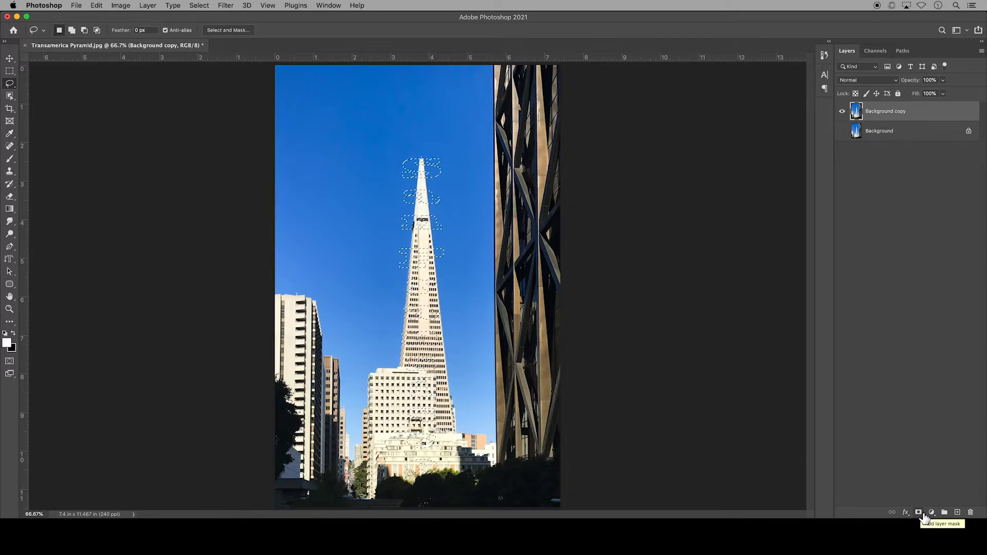
# Step: Add a layer mask to Background copy from the text selection and show the Background layer again
pyautogui.click(923, 516)
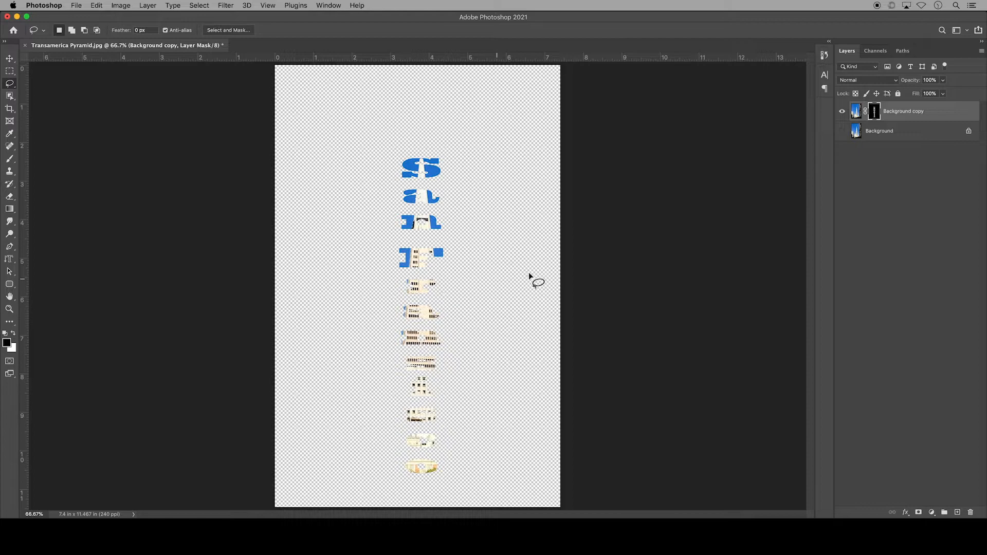
pyautogui.click(843, 132)
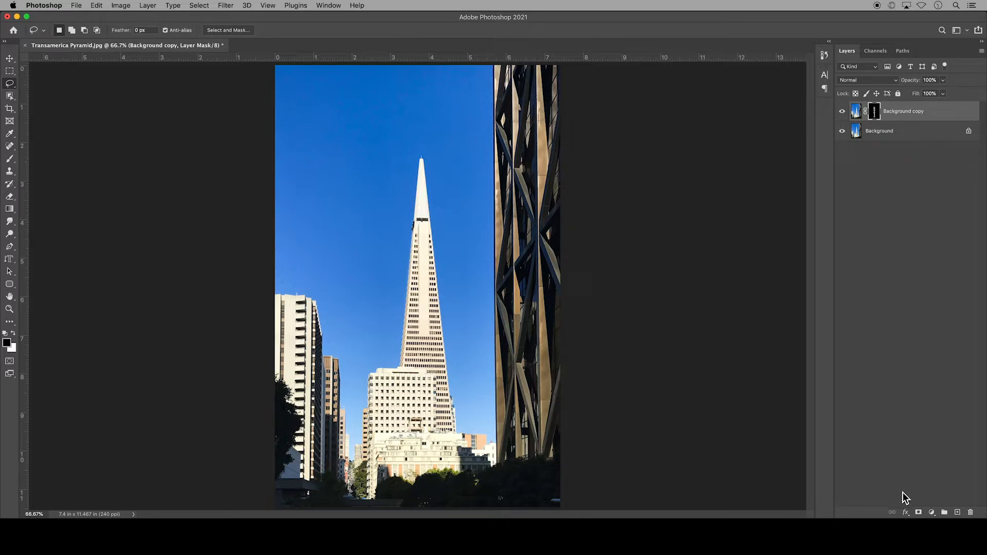
# Step: Enable Bevel & Emboss, Stroke, Outer Glow and Drop Shadow in the layer style of the masked Background copy layer
pyautogui.click(905, 514)
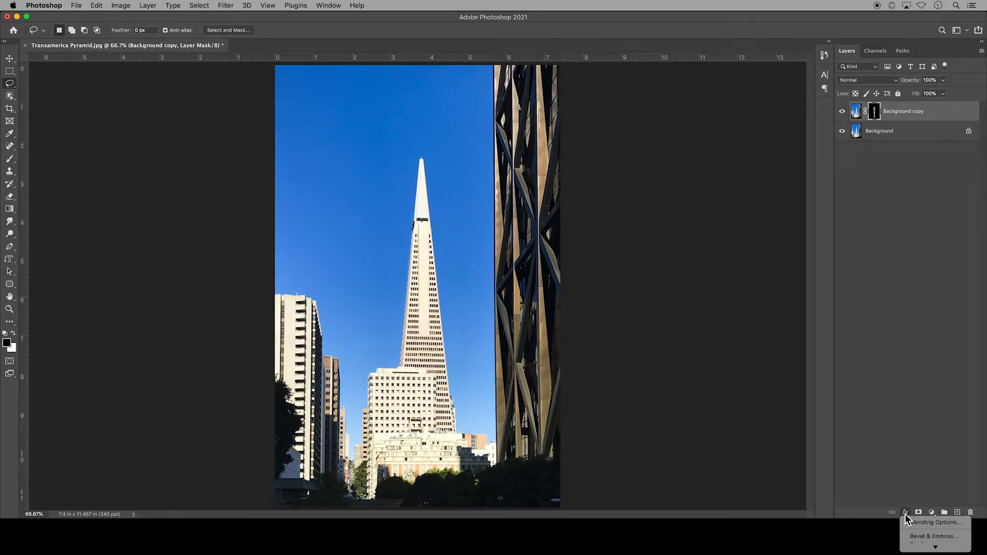
pyautogui.click(919, 522)
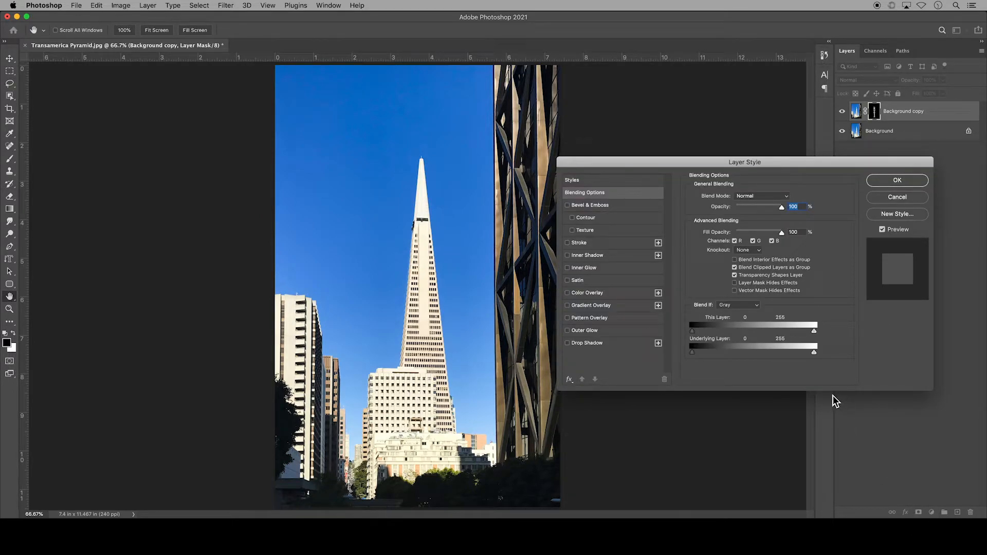
pyautogui.click(567, 206)
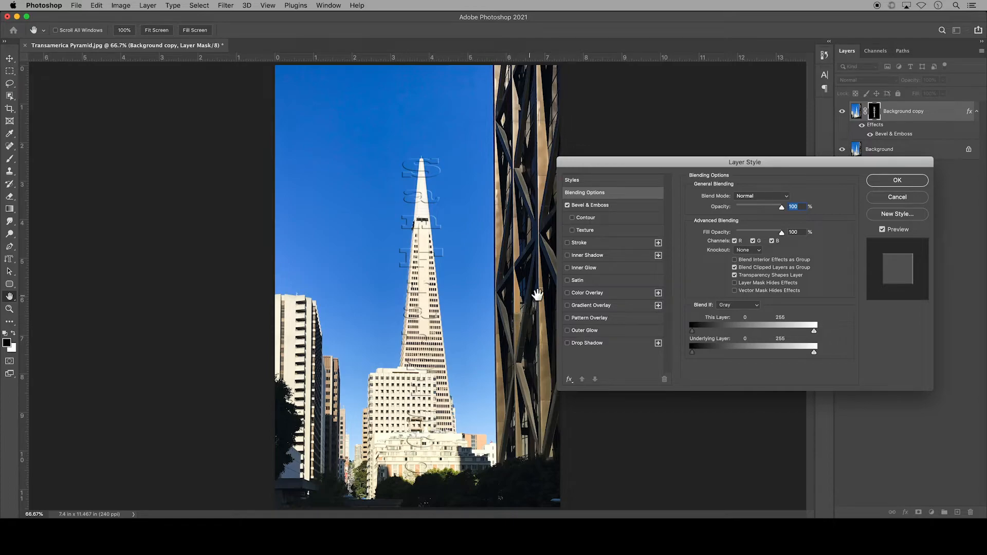
pyautogui.click(568, 243)
pyautogui.click(568, 331)
pyautogui.click(568, 344)
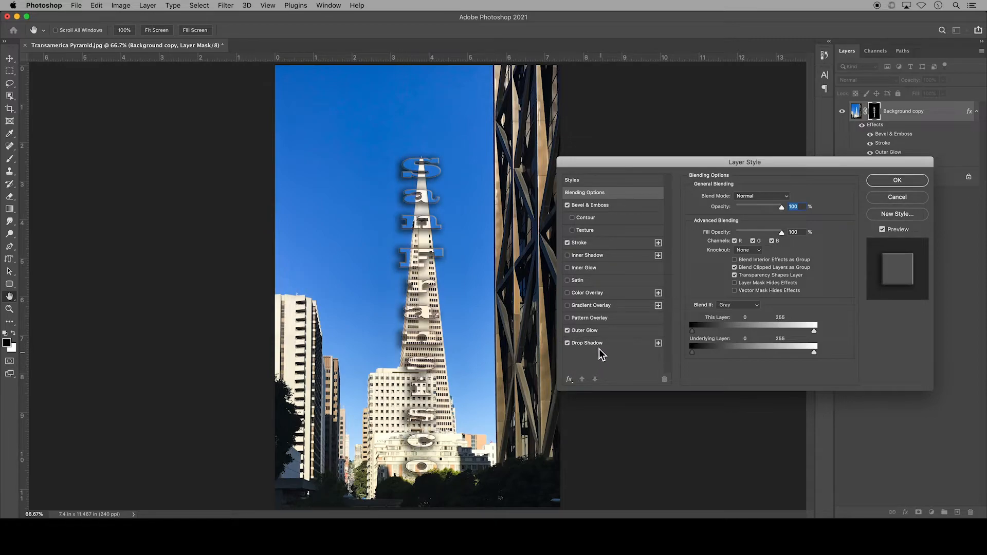
# Step: Set the Drop Shadow opacity to 60% and apply the layer style
pyautogui.click(587, 344)
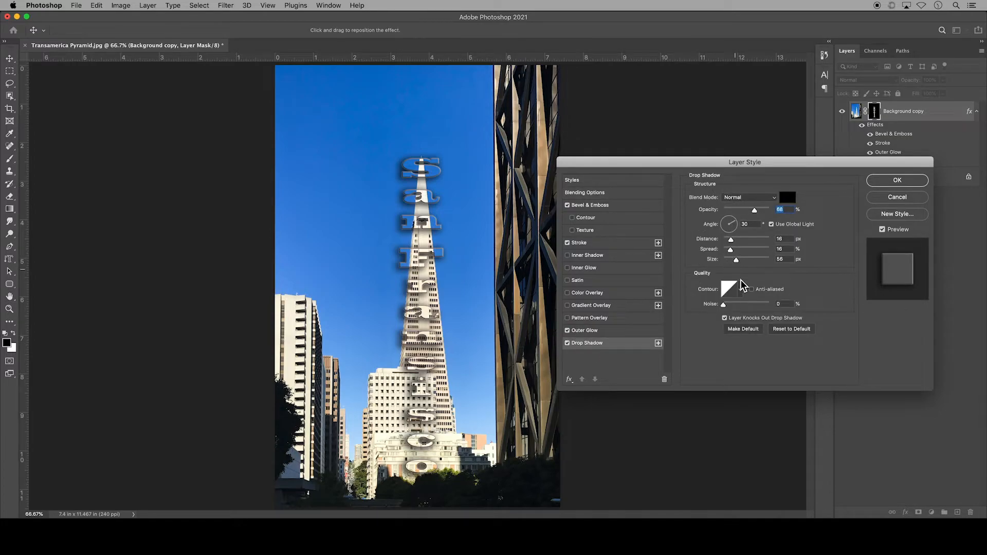
pyautogui.click(755, 211)
pyautogui.moveTo(755, 211)
pyautogui.mouseDown()
pyautogui.moveTo(730, 213)
pyautogui.moveTo(751, 213)
pyautogui.mouseUp()
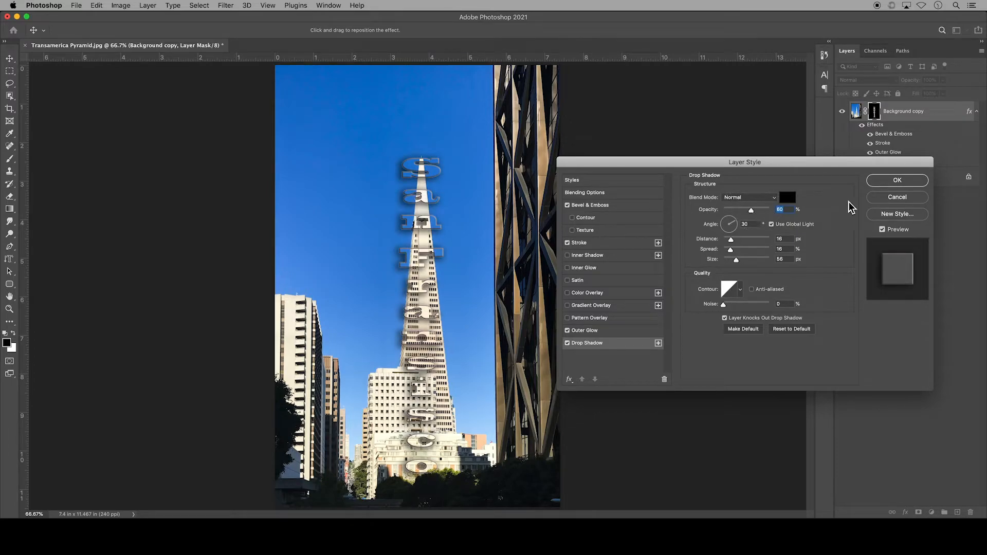
pyautogui.click(890, 179)
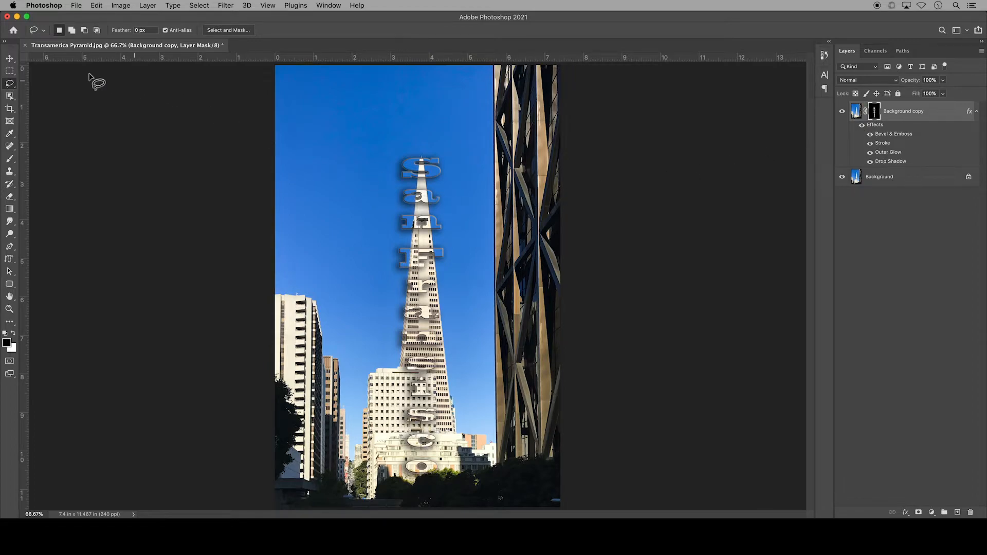
# Step: Move the masked lettering into the sky left of the pyramid tower, nudging it slightly right and up
pyautogui.click(9, 58)
pyautogui.moveTo(416, 260); pyautogui.dragTo(348, 178)
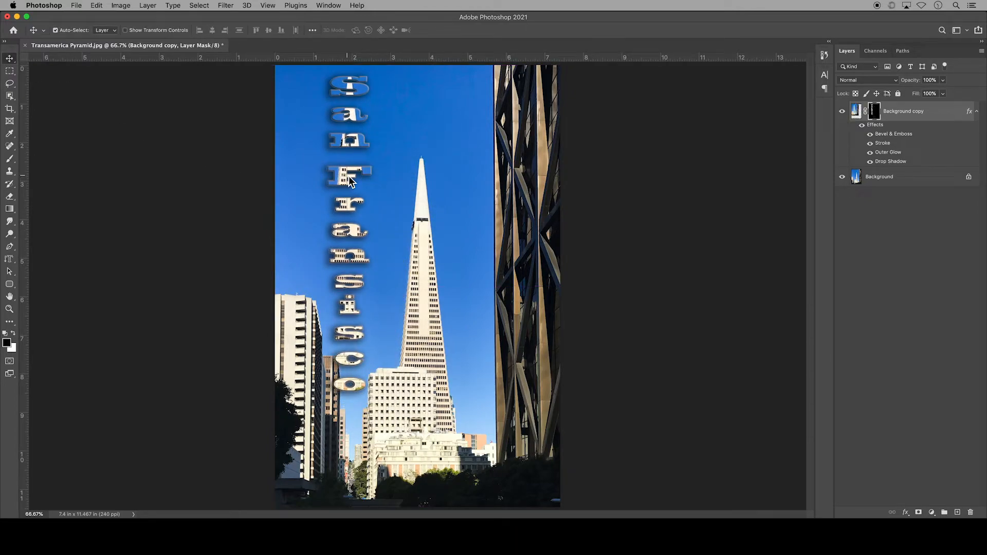
pyautogui.press('Right')
pyautogui.press('Right')
pyautogui.press('Right')
pyautogui.press('Right')
pyautogui.press('Right')
pyautogui.press('Right')
pyautogui.press('Right')
pyautogui.press('Right')
pyautogui.press('Right')
pyautogui.press('Right')
pyautogui.press('Right')
pyautogui.press('Right')
pyautogui.press('Up')
pyautogui.press('Up')
pyautogui.press('Up')
pyautogui.press('Up')
pyautogui.press('Up')
pyautogui.press('Up')
pyautogui.press('Up')
pyautogui.press('Up')
pyautogui.press('Up')
pyautogui.press('Up')
pyautogui.press('Up')
pyautogui.press('Up')
pyautogui.press('Up')
pyautogui.press('Up')
pyautogui.press('Up')
pyautogui.press('Up')
pyautogui.press('Up')
pyautogui.press('Up')
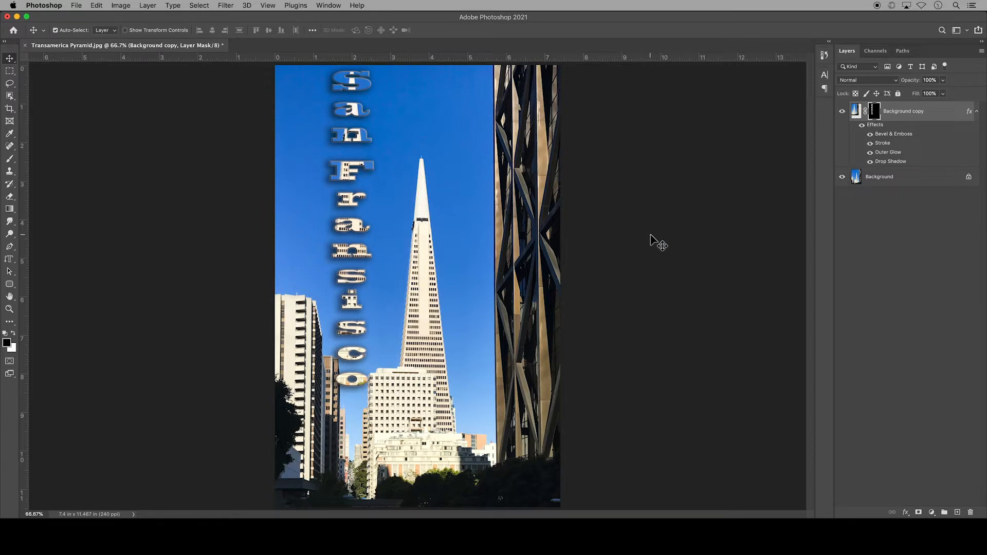
# Step: Revert the document to its Open state in the history, then collapse the history list
pyautogui.click(824, 56)
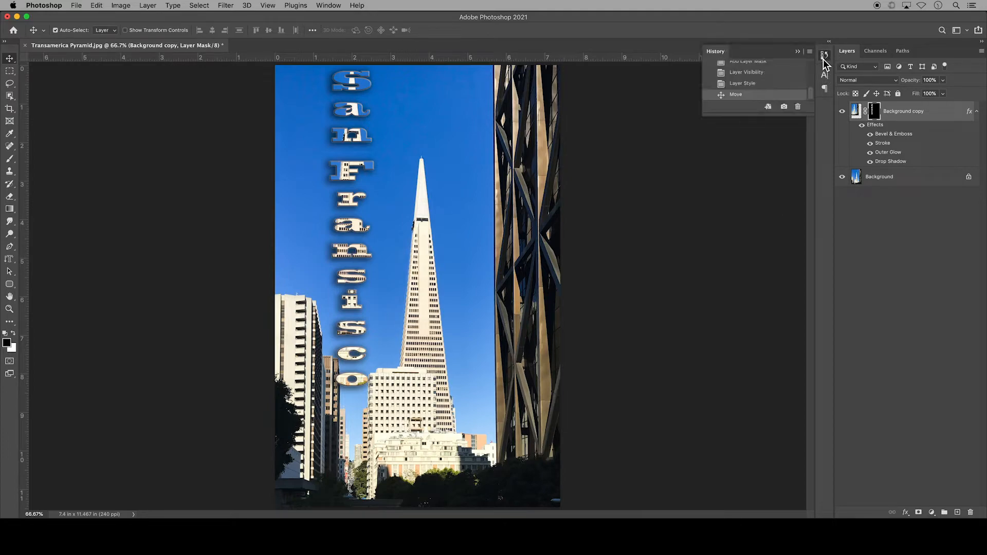
pyautogui.moveTo(812, 99); pyautogui.dragTo(809, 70)
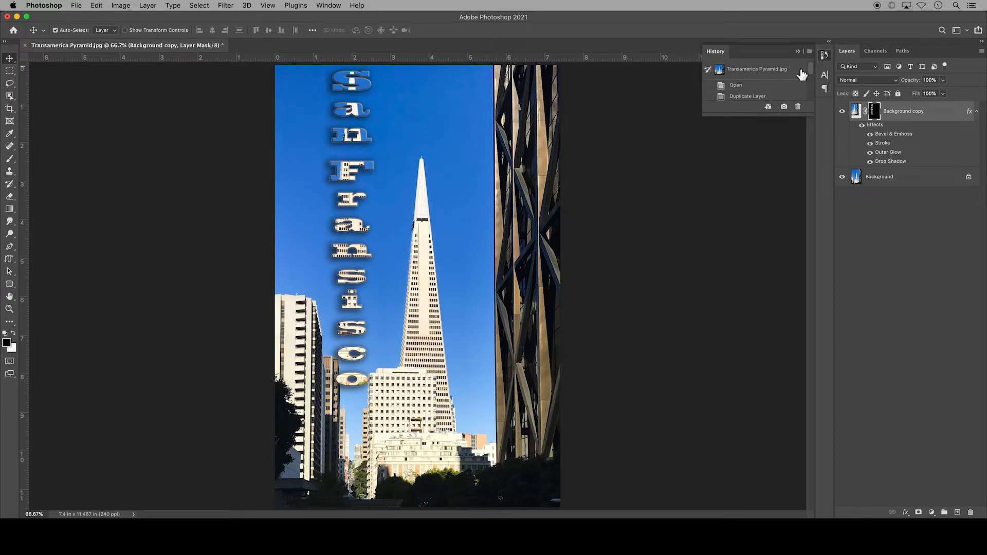
pyautogui.click(750, 86)
pyautogui.click(797, 52)
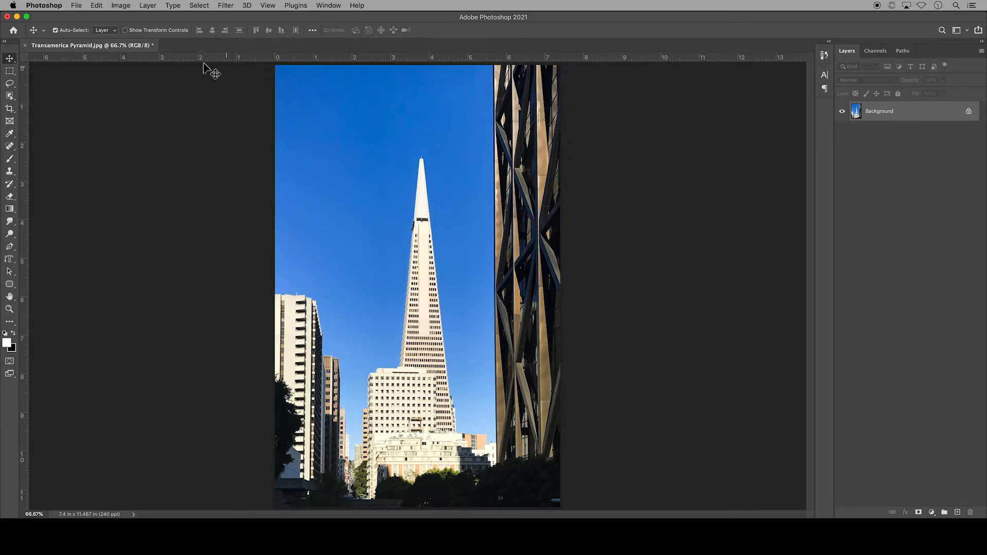
# Step: Place the SF Skyline.JPG image from Downloads as a new layer over the pyramid photo and commit its placement
pyautogui.click(78, 7)
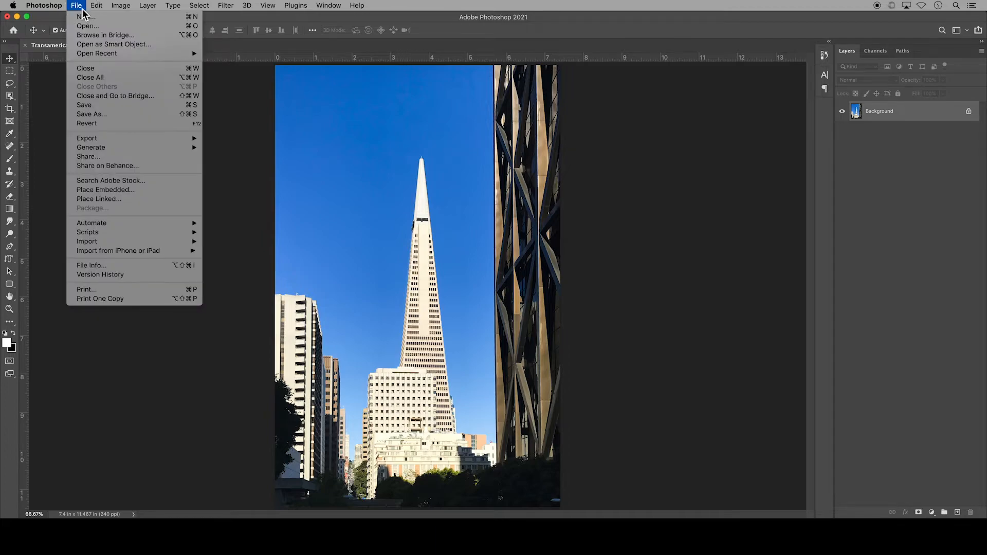
pyautogui.click(142, 197)
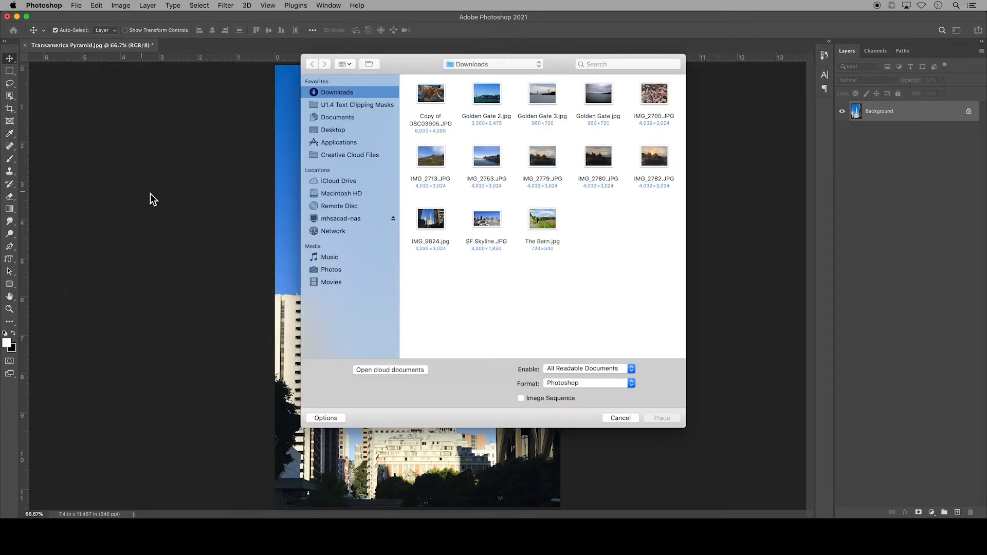
pyautogui.click(488, 225)
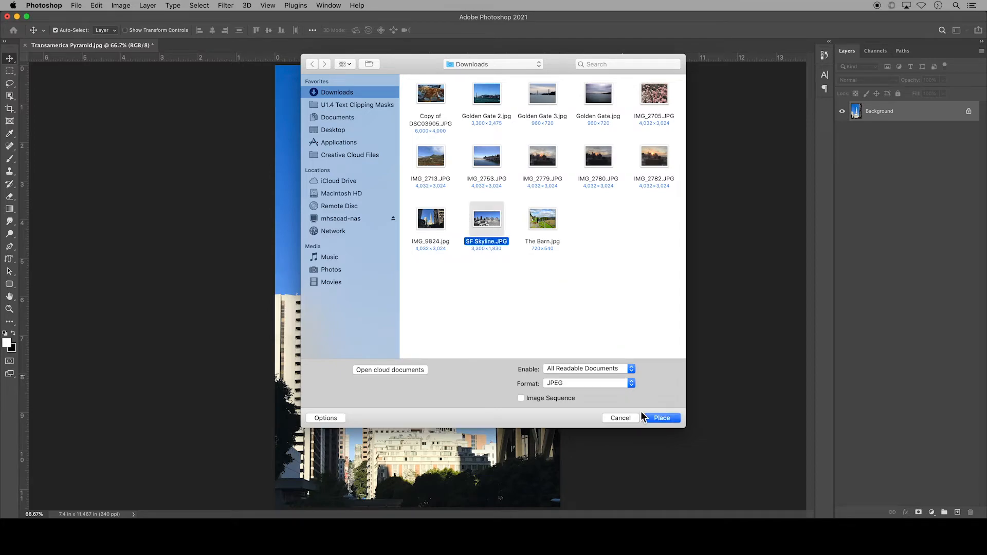
pyautogui.click(662, 418)
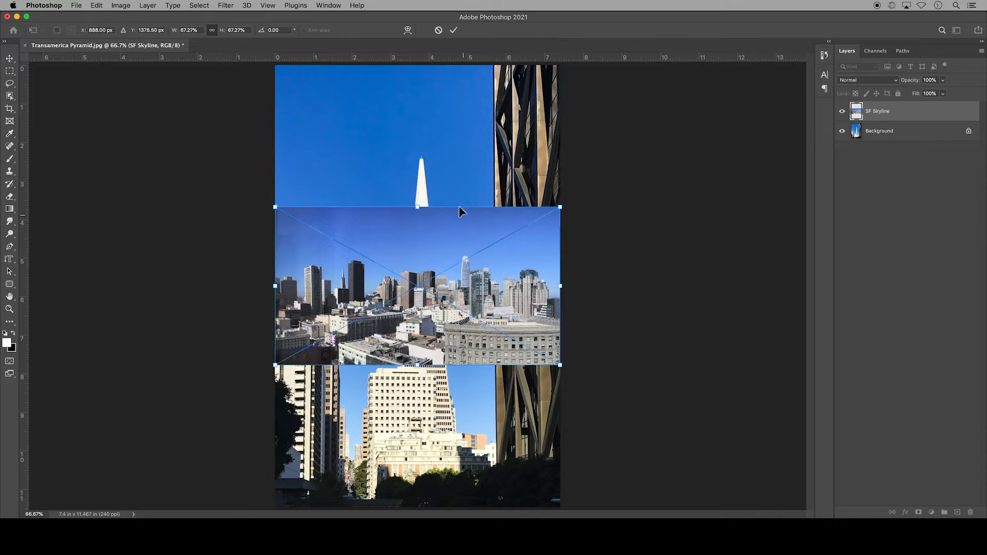
pyautogui.click(454, 32)
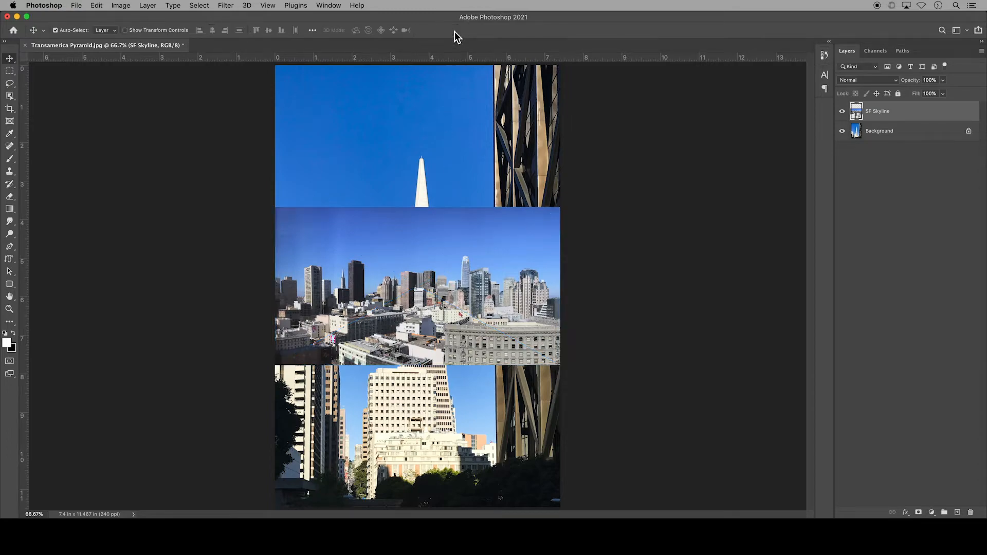
# Step: Create horizontal type mask lettering reading "San Francisco" on two lines over the skyline image, in Cooper Std Black at 72 pt
pyautogui.click(9, 258)
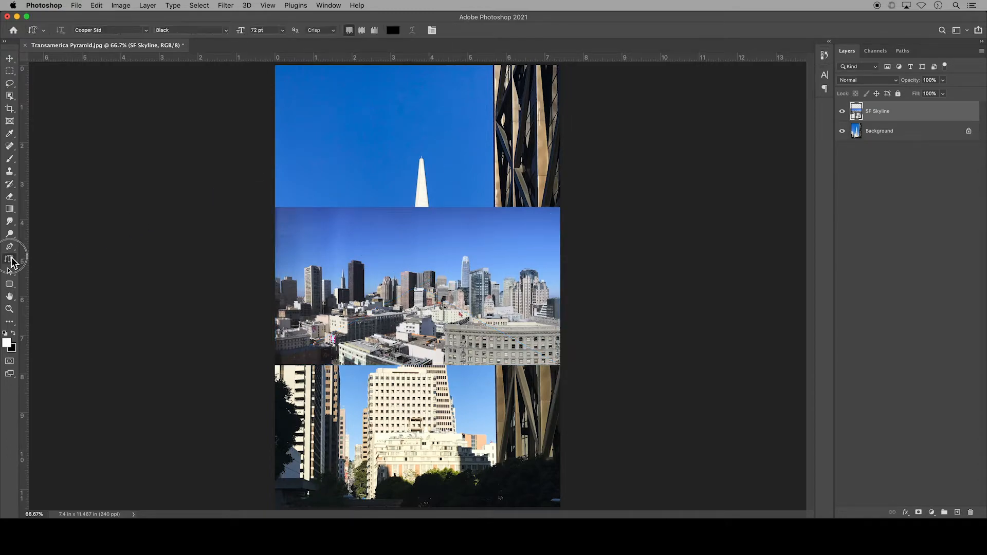
pyautogui.click(56, 286)
pyautogui.click(311, 249)
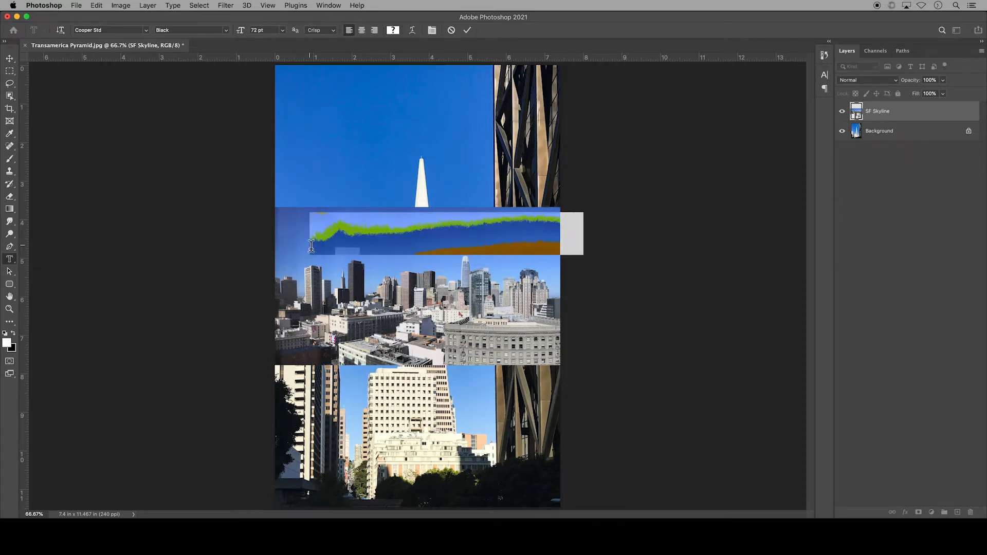
pyautogui.write('San Francisco')
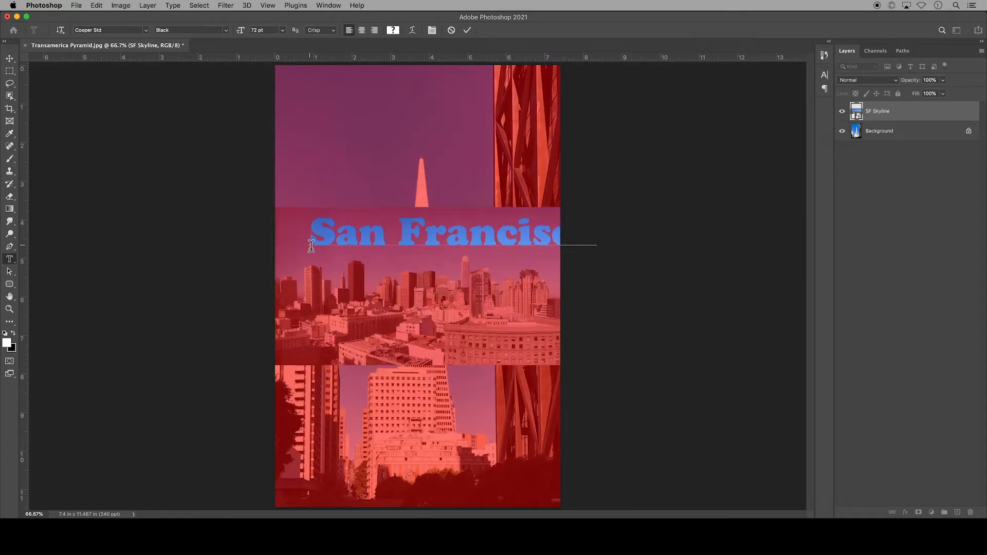
pyautogui.click(400, 237)
pyautogui.press('Return')
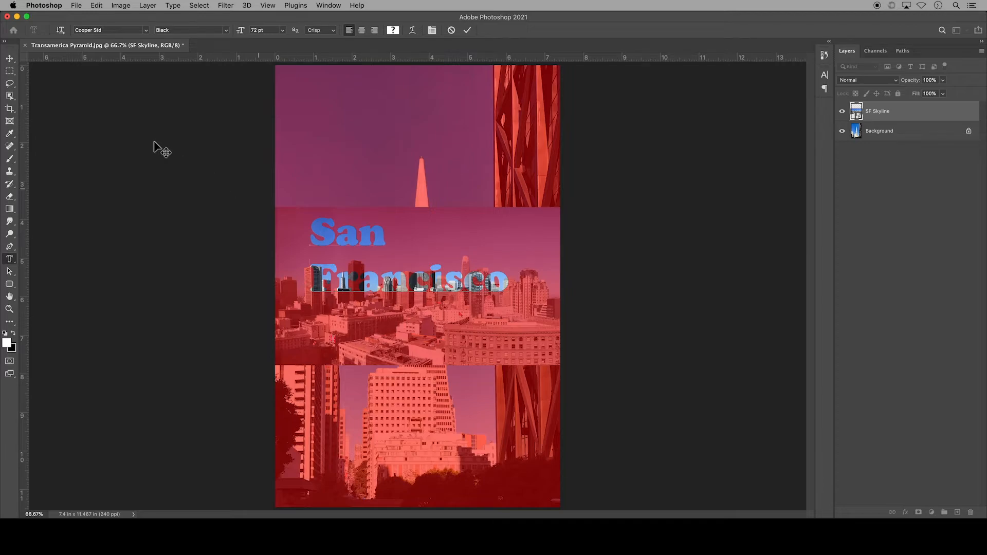
# Step: Shift the lettering selection down over the skyline's buildings and use it as a layer mask on the SF Skyline layer
pyautogui.click(11, 84)
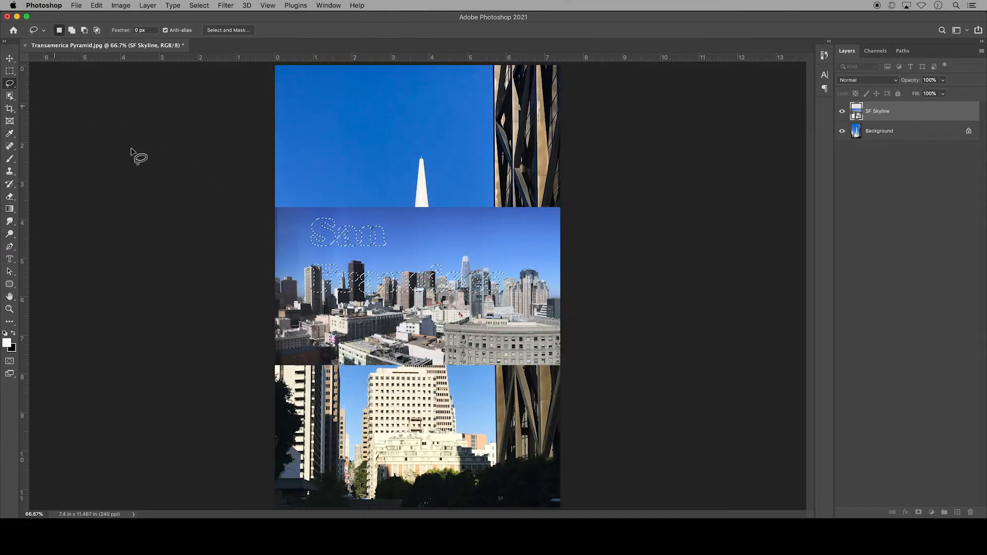
pyautogui.moveTo(329, 238)
pyautogui.mouseDown()
pyautogui.moveTo(328, 284)
pyautogui.moveTo(351, 284)
pyautogui.mouseUp()
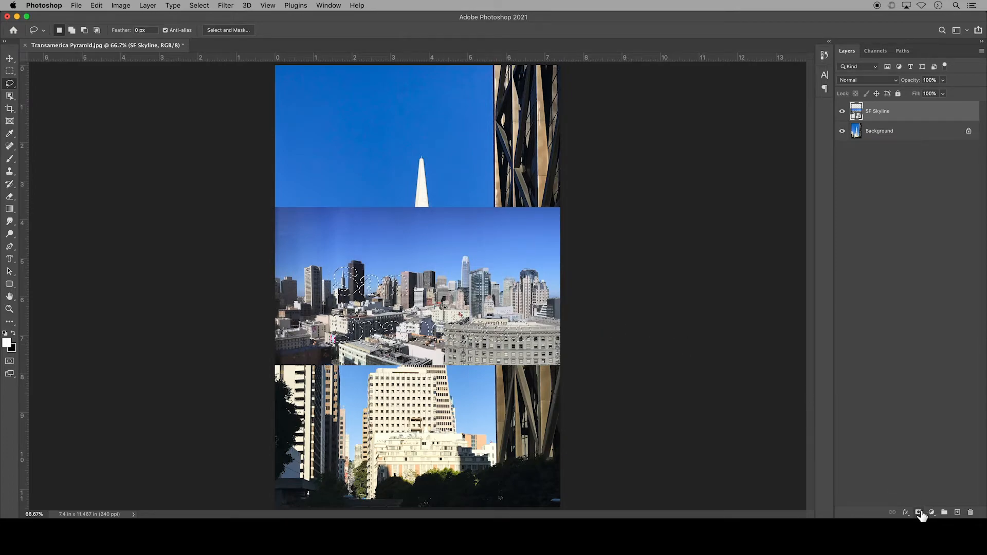
pyautogui.click(919, 513)
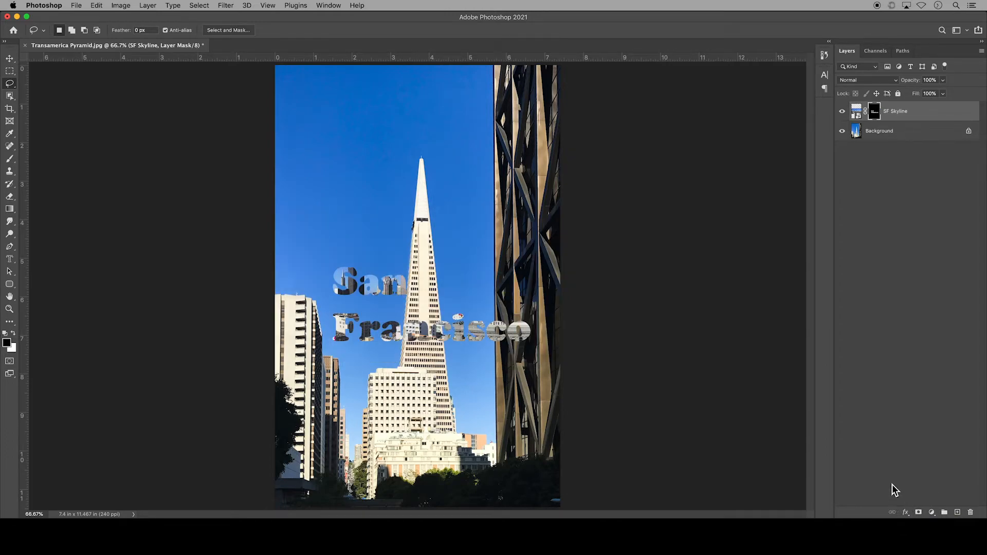
# Step: Move the masked San Francisco lettering up into the sky above the pyramid's tip
pyautogui.click(10, 58)
pyautogui.moveTo(365, 286); pyautogui.dragTo(329, 136)
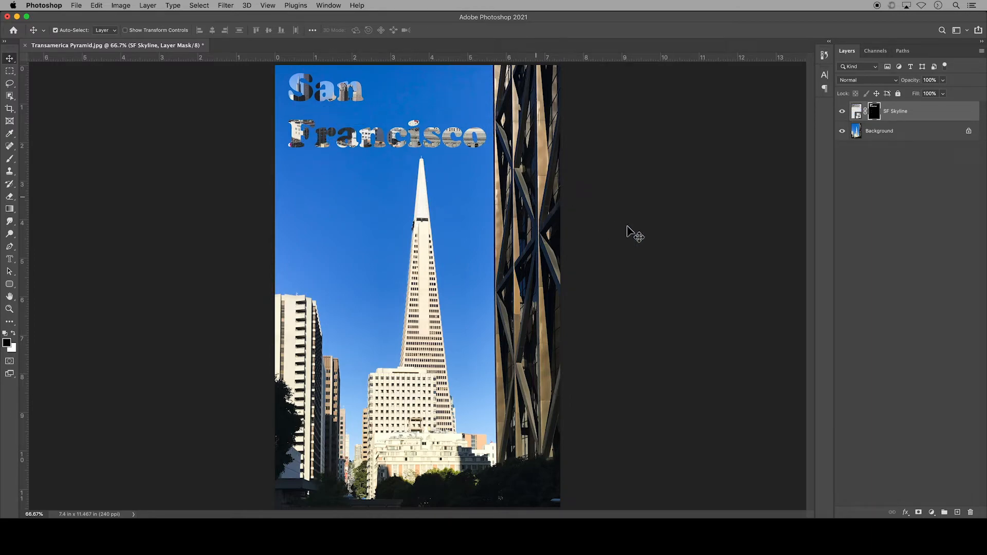
# Step: Set the SF Skyline layer's blend mode to Difference in its blending options, and shift the lettering slightly left
pyautogui.click(905, 513)
pyautogui.click(913, 522)
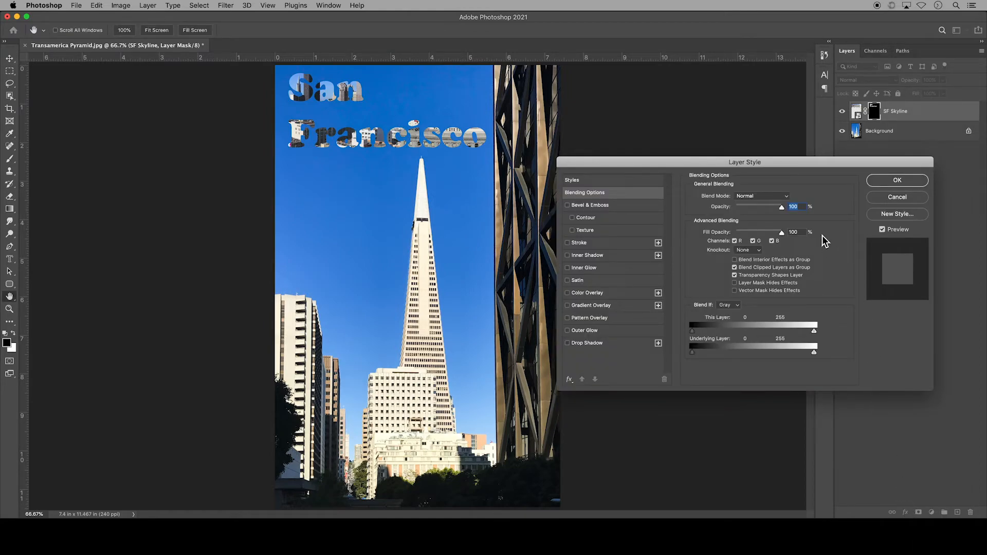
pyautogui.click(788, 200)
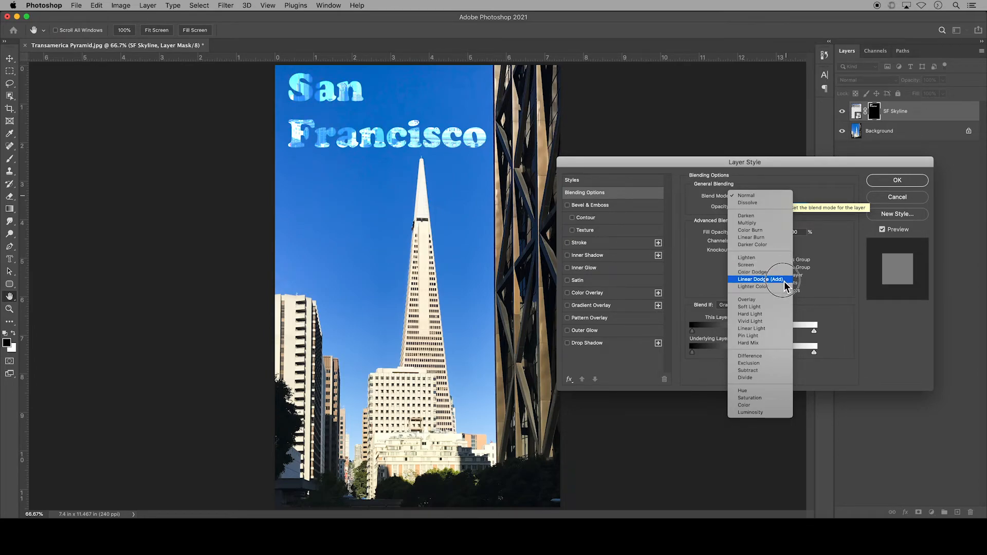
pyautogui.click(775, 355)
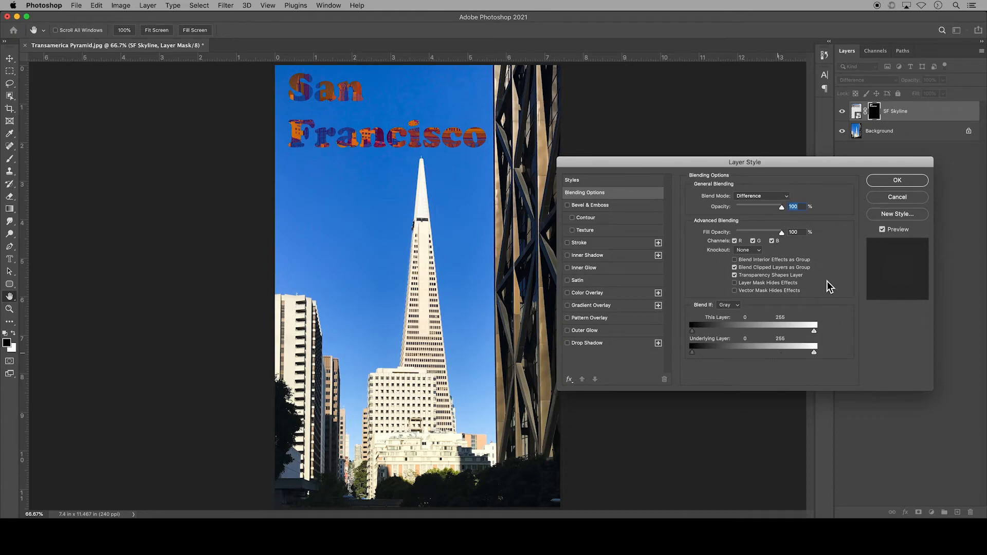
pyautogui.click(890, 181)
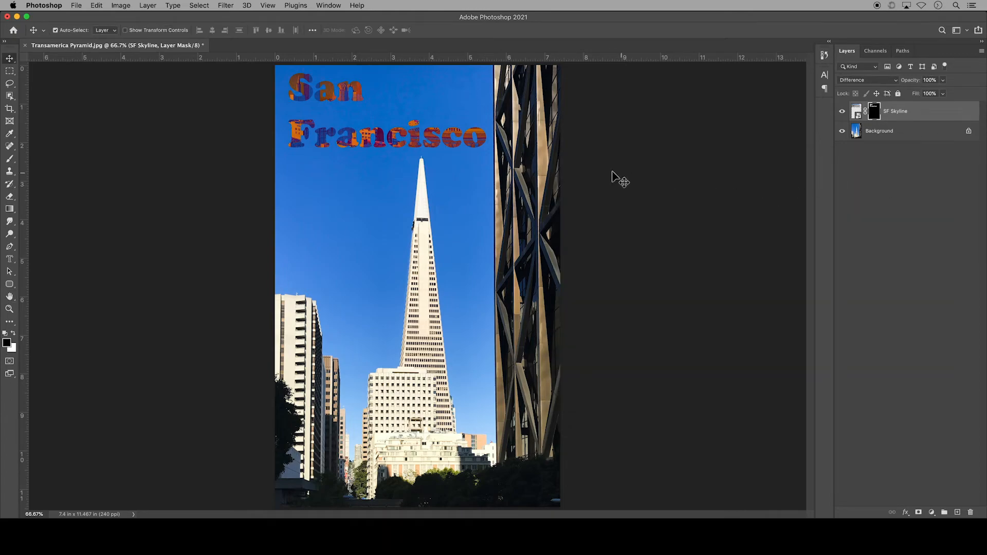
pyautogui.click(381, 138)
pyautogui.moveTo(382, 141); pyautogui.dragTo(443, 141)
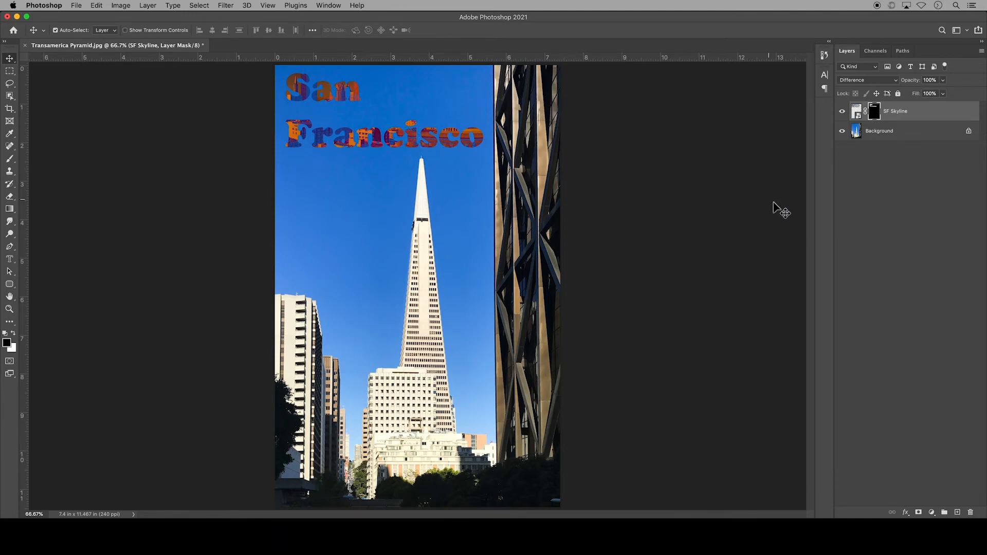
# Step: Apply Bevel & Emboss, Stroke, Outer Glow and Drop Shadow effects to the masked SF Skyline layer
pyautogui.click(907, 512)
pyautogui.click(912, 522)
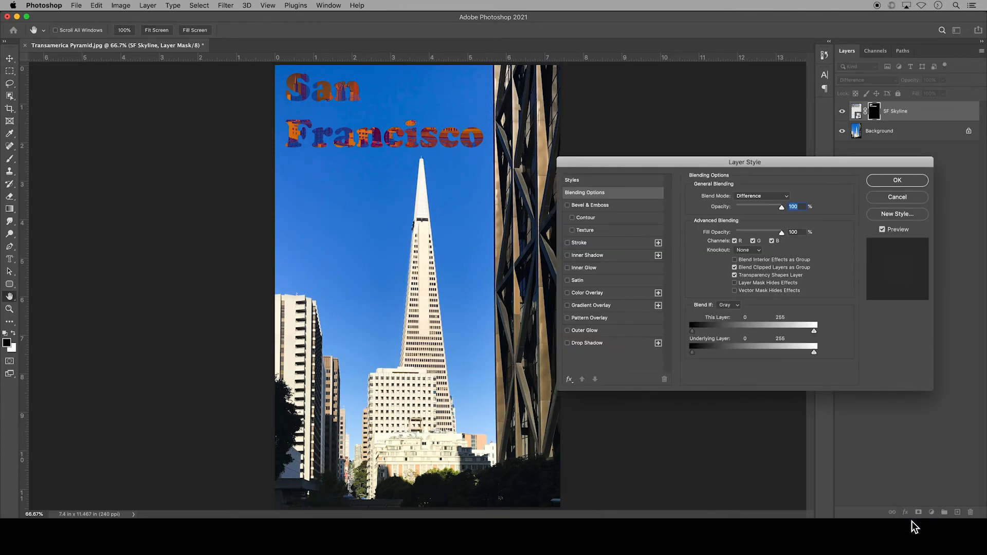
pyautogui.click(568, 205)
pyautogui.click(567, 243)
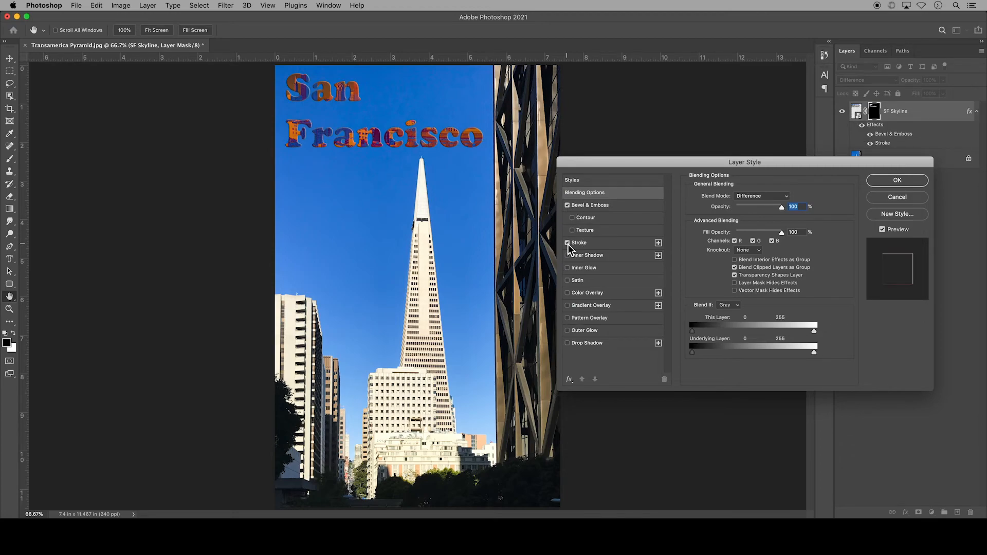
pyautogui.click(567, 330)
pyautogui.click(568, 343)
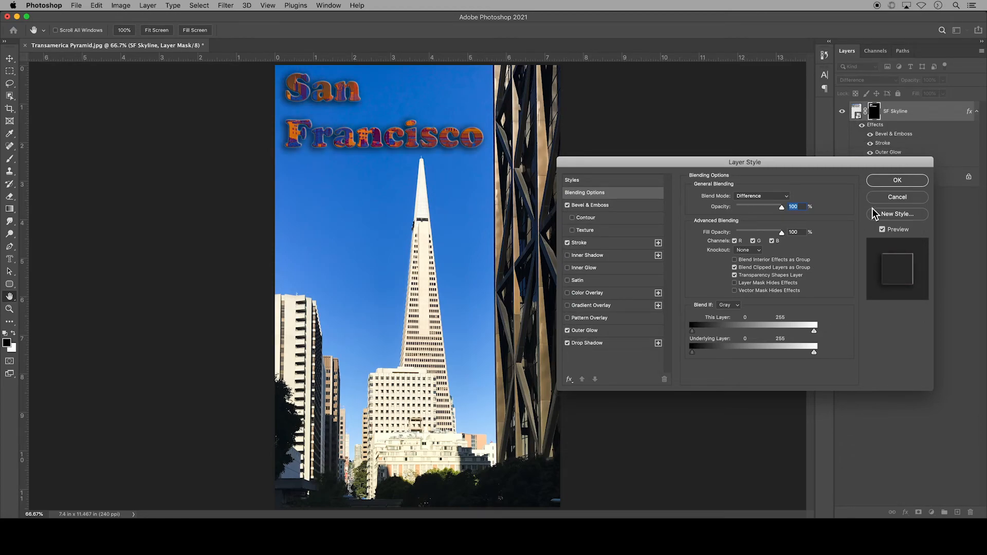
pyautogui.click(899, 182)
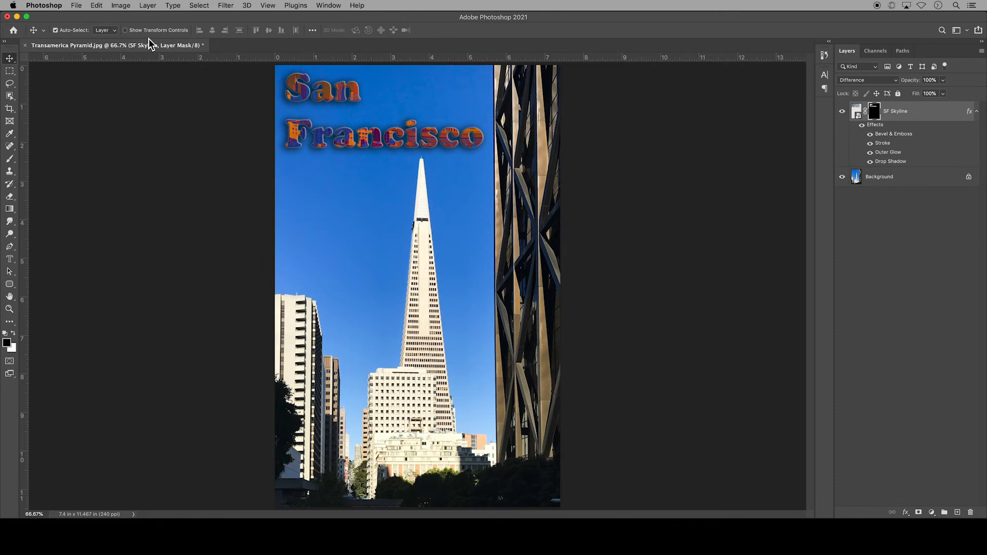
# Step: Save the document in Photoshop format with layers, named with the author's name followed by "_1.4 Text Mask"
pyautogui.click(77, 7)
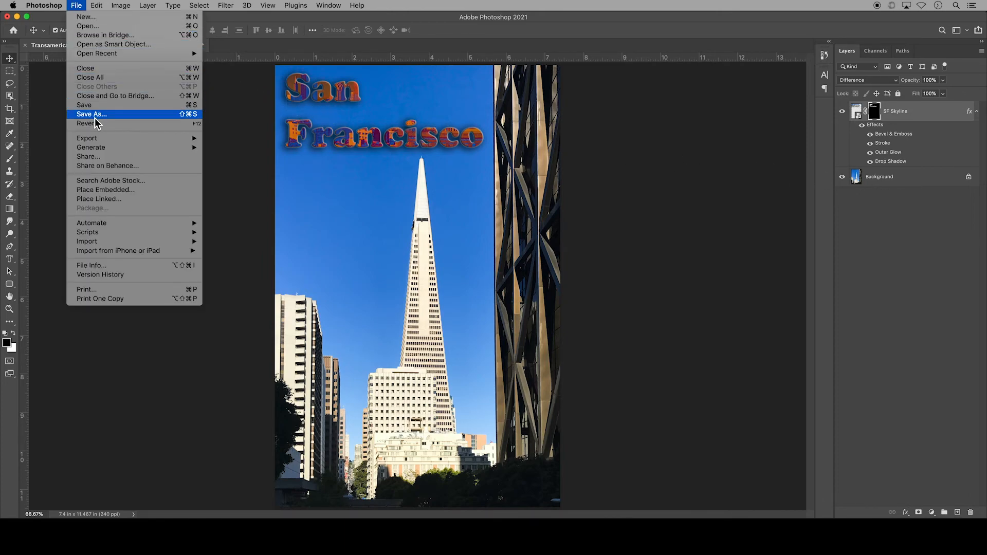
pyautogui.click(115, 117)
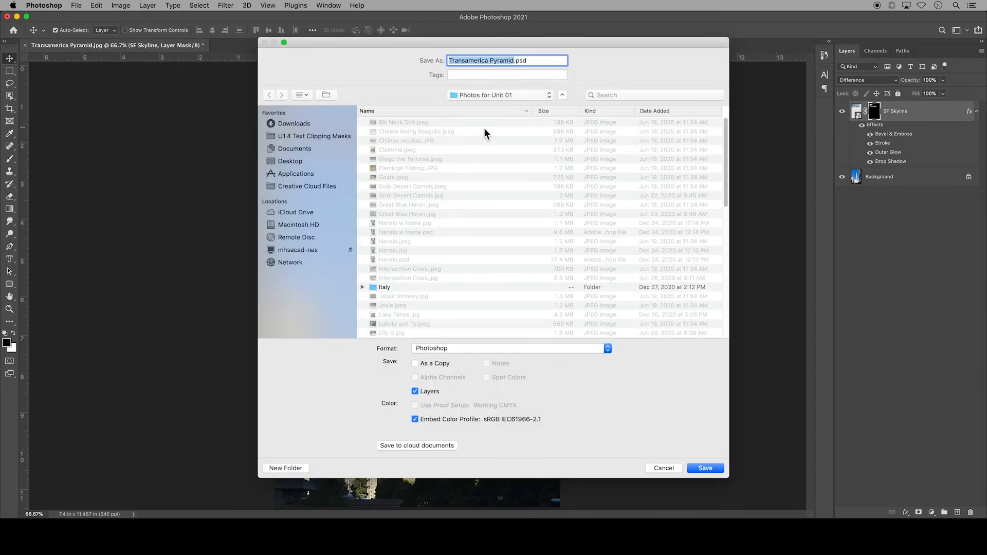
pyautogui.write('S')
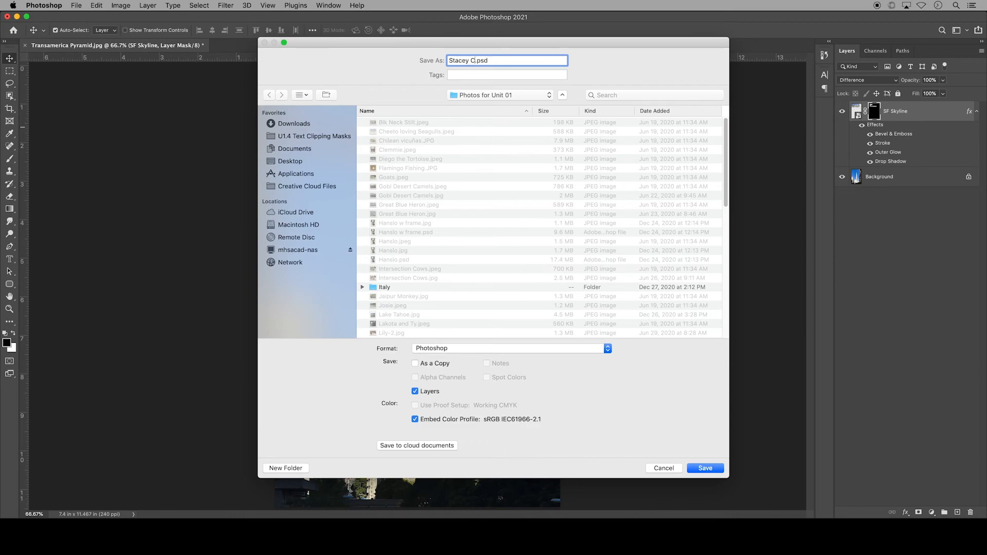
pyautogui.write('tacey C_1.4 Text Mask')
pyautogui.click(719, 471)
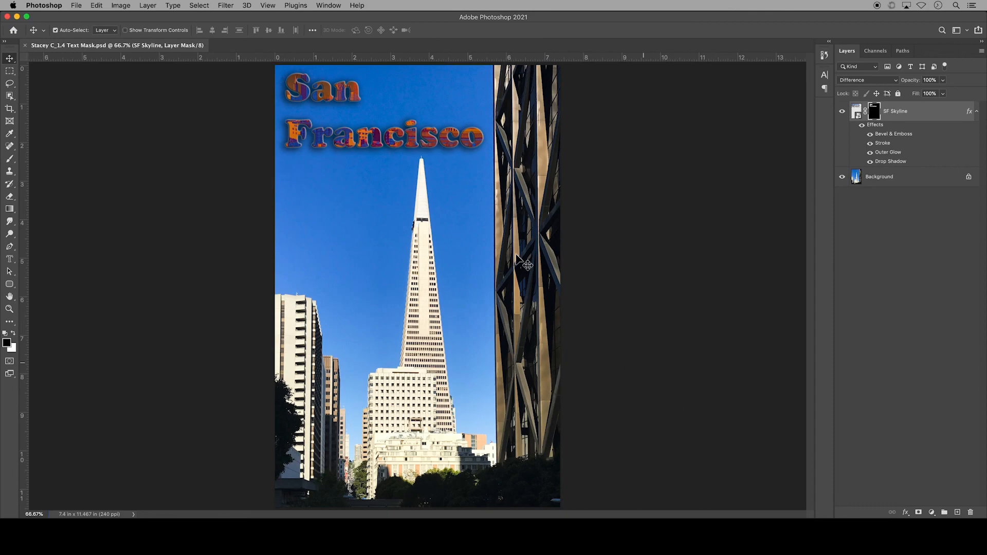
# Step: Save a JPEG copy of the finished image in Photos for Unit 01 under the same file name
pyautogui.click(76, 5)
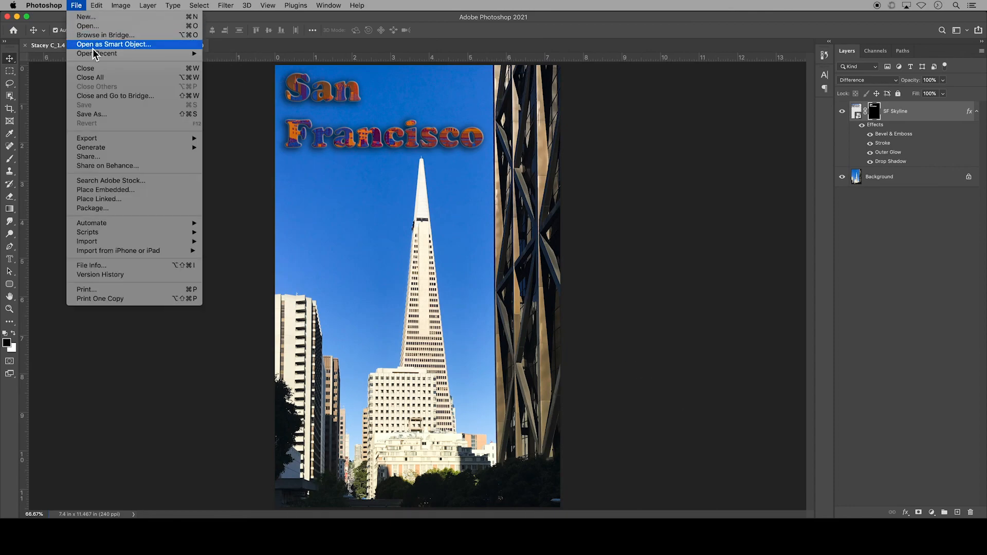
pyautogui.click(107, 116)
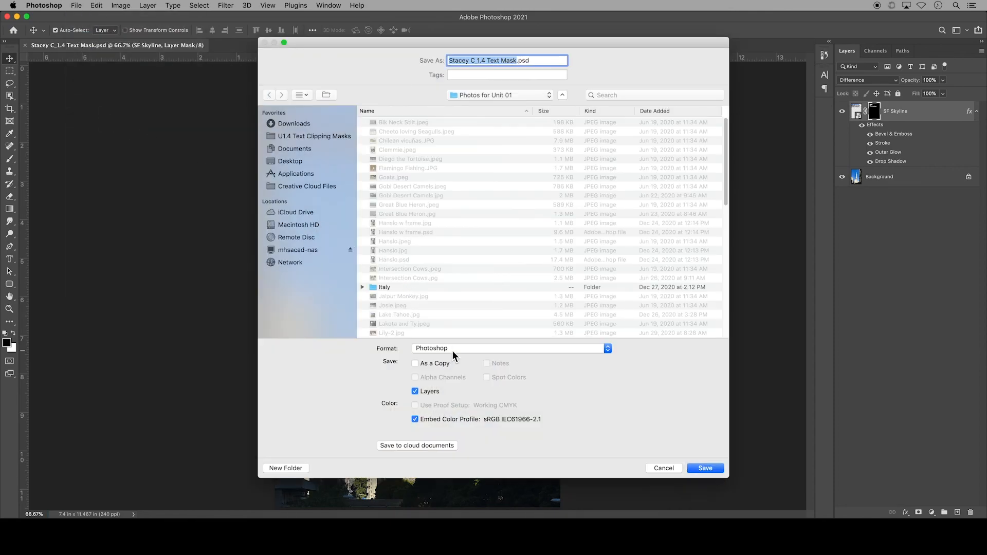
pyautogui.click(452, 350)
pyautogui.click(452, 409)
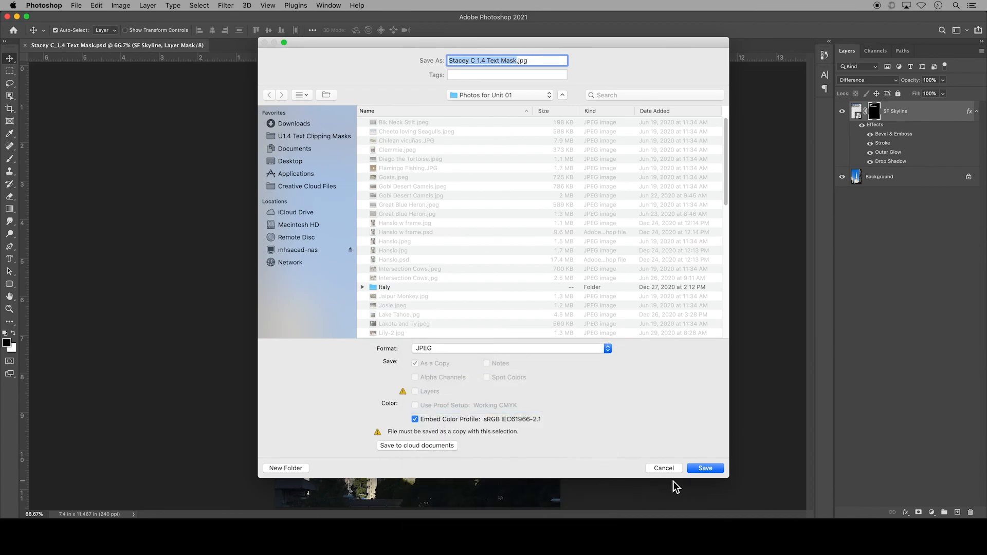
pyautogui.click(704, 468)
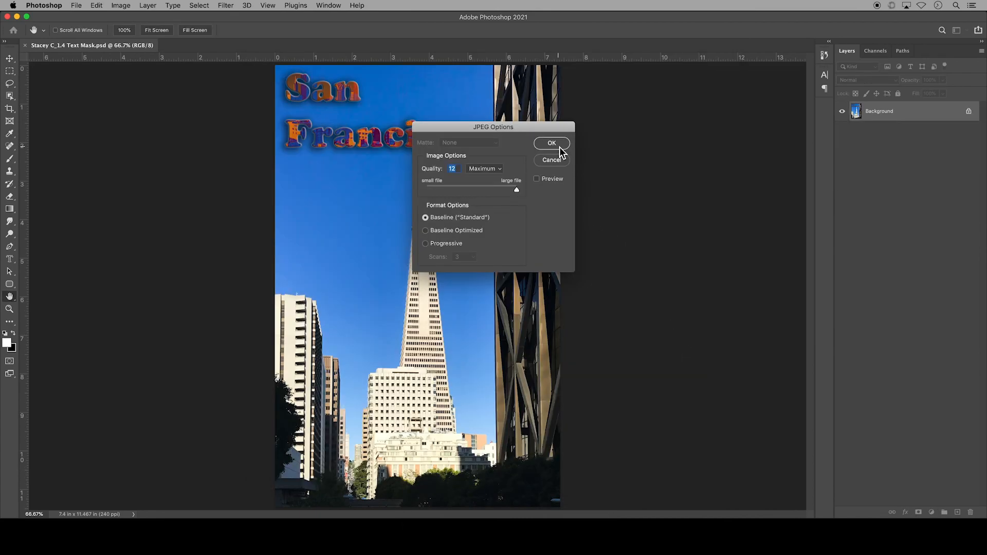